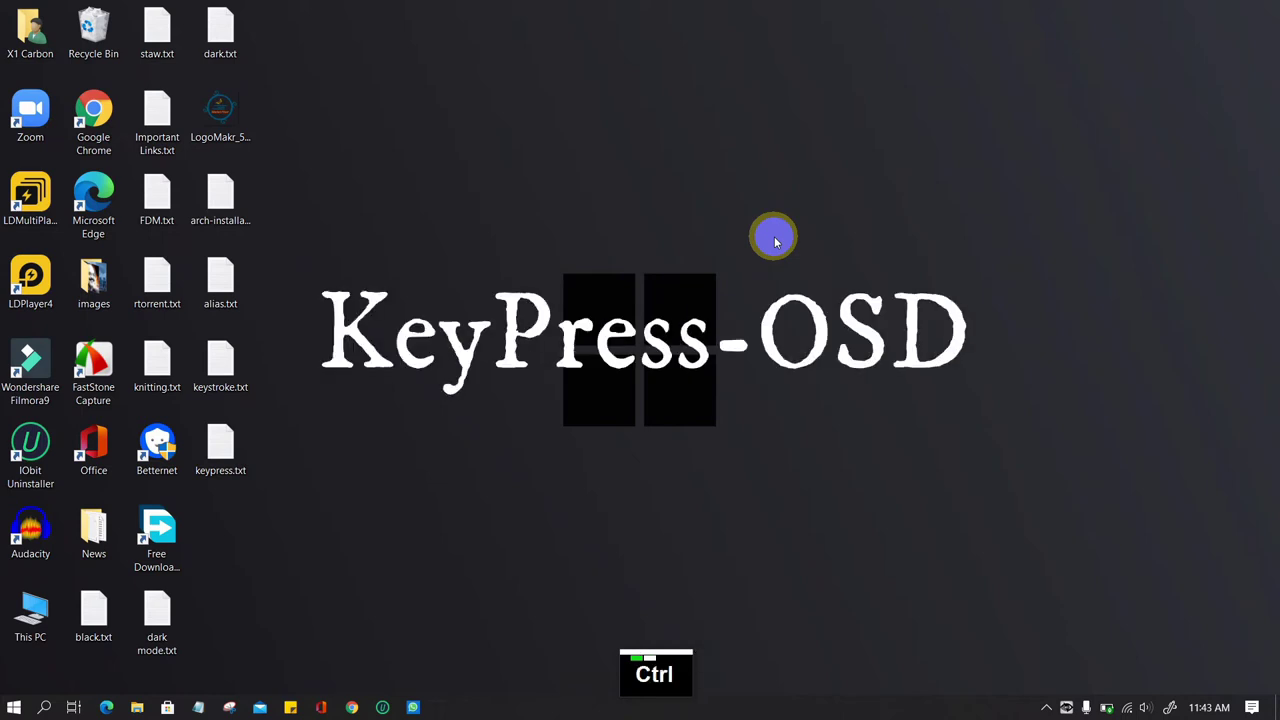
- Show Ctrl+X, Shift+D, Caps Lock, Tab, F1, Enter, arrows and Right Alt on the OSD
key(ctrl+x)
key(shift+d)
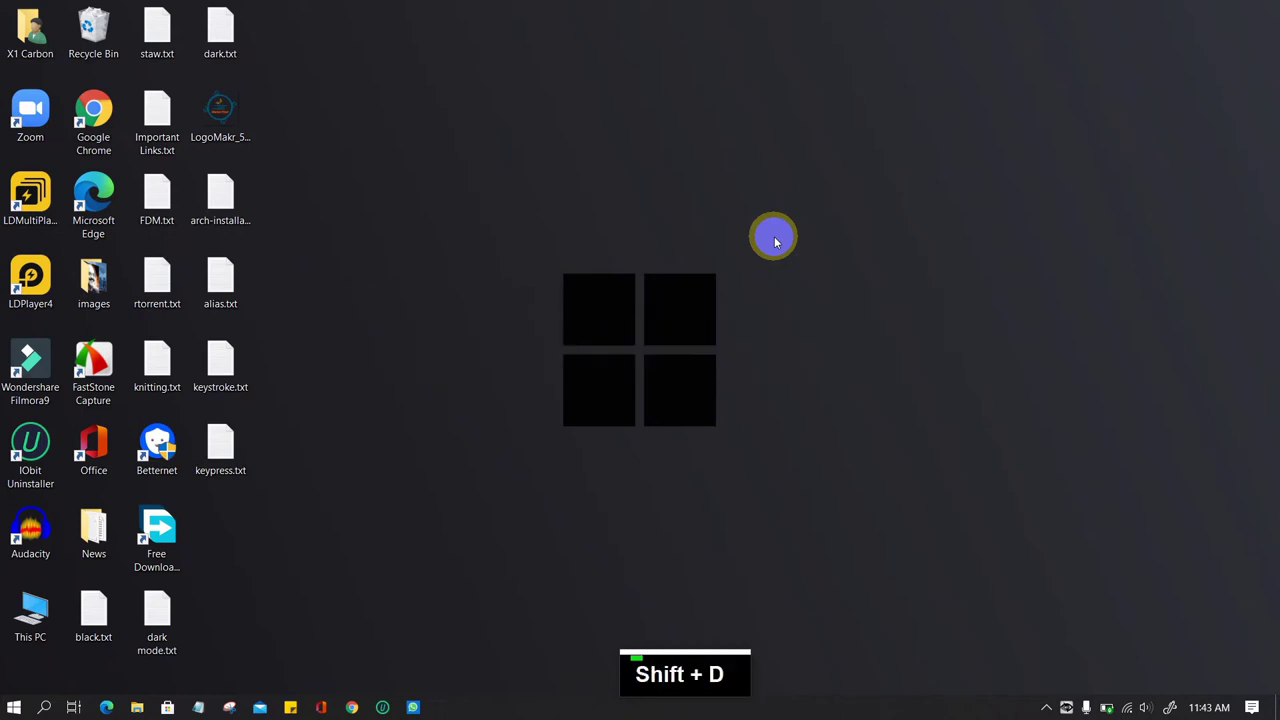
key(Caps_Lock)
key(Caps_Lock)
key(Tab)
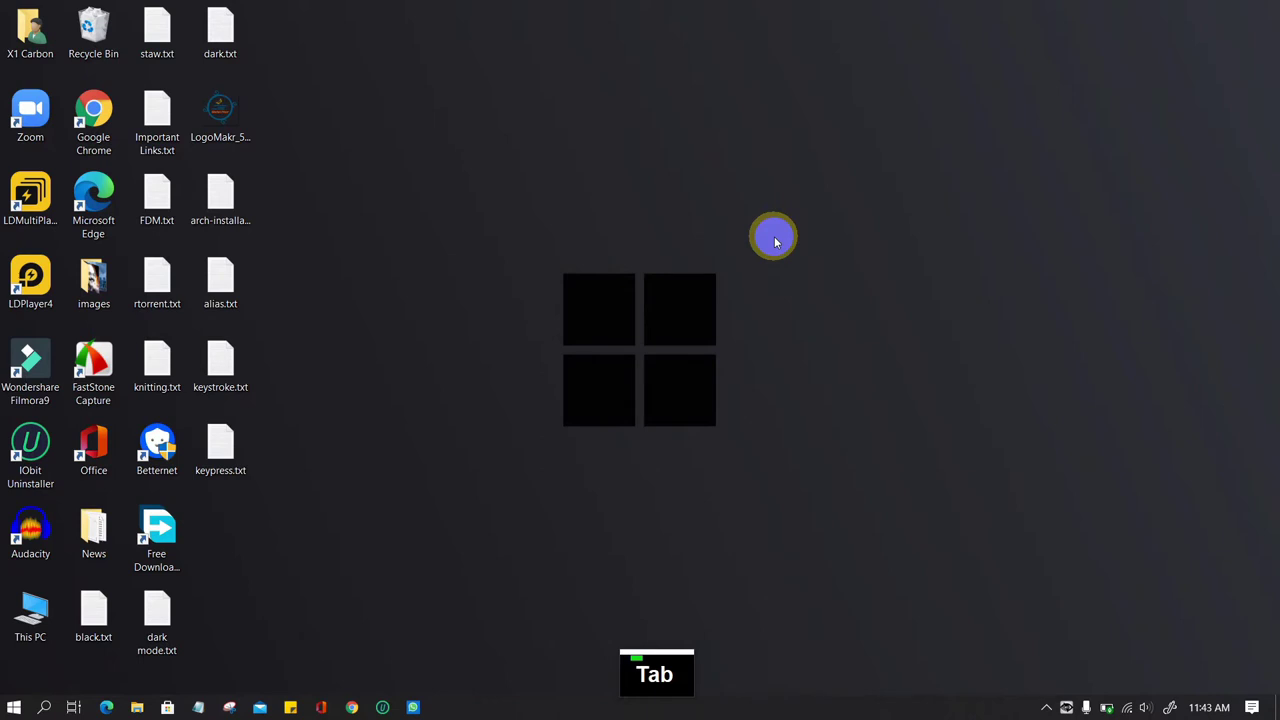
key(F1)
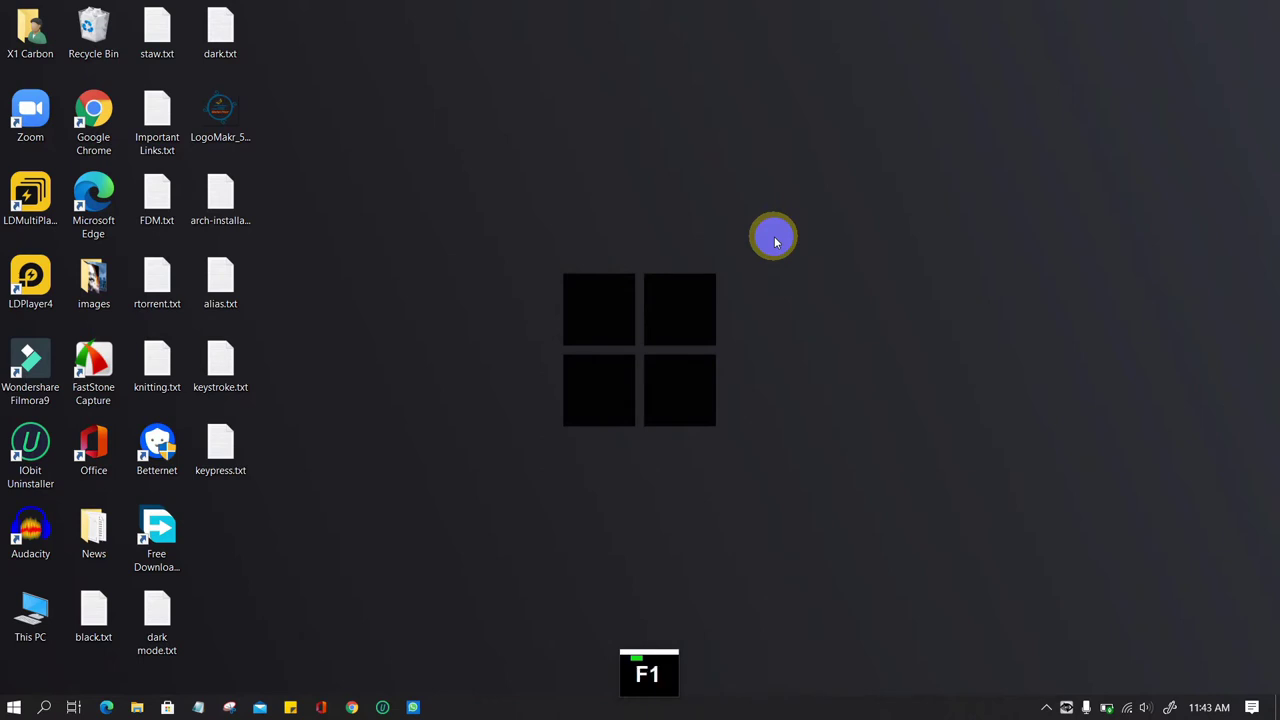
key(Return)
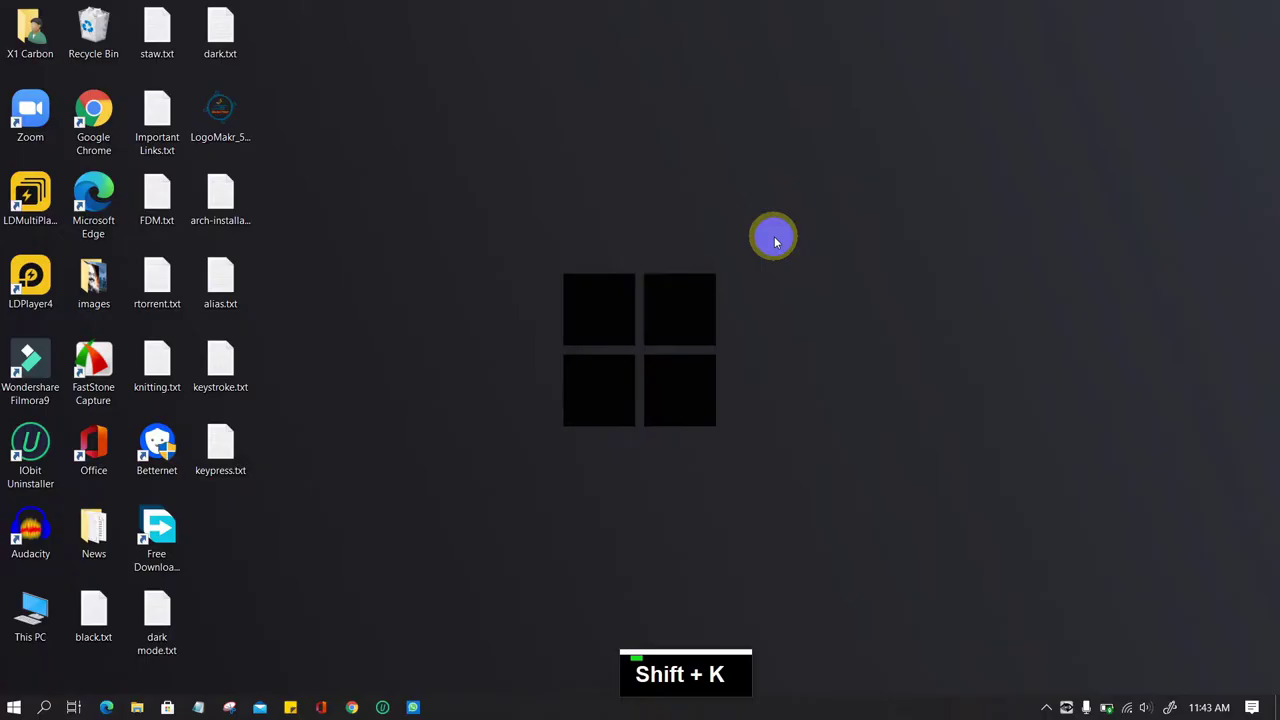
key(f)
key(Down)
key(Up)
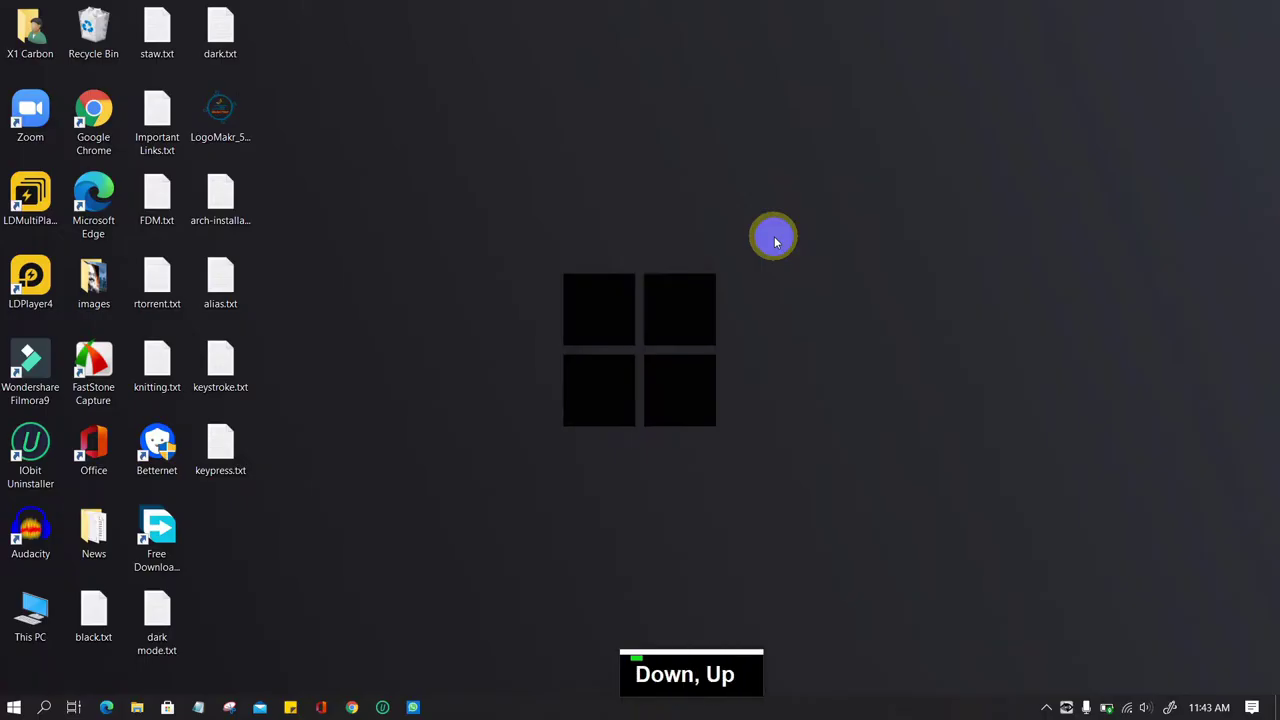
key(Down)
key(Down)
key(Alt_R)
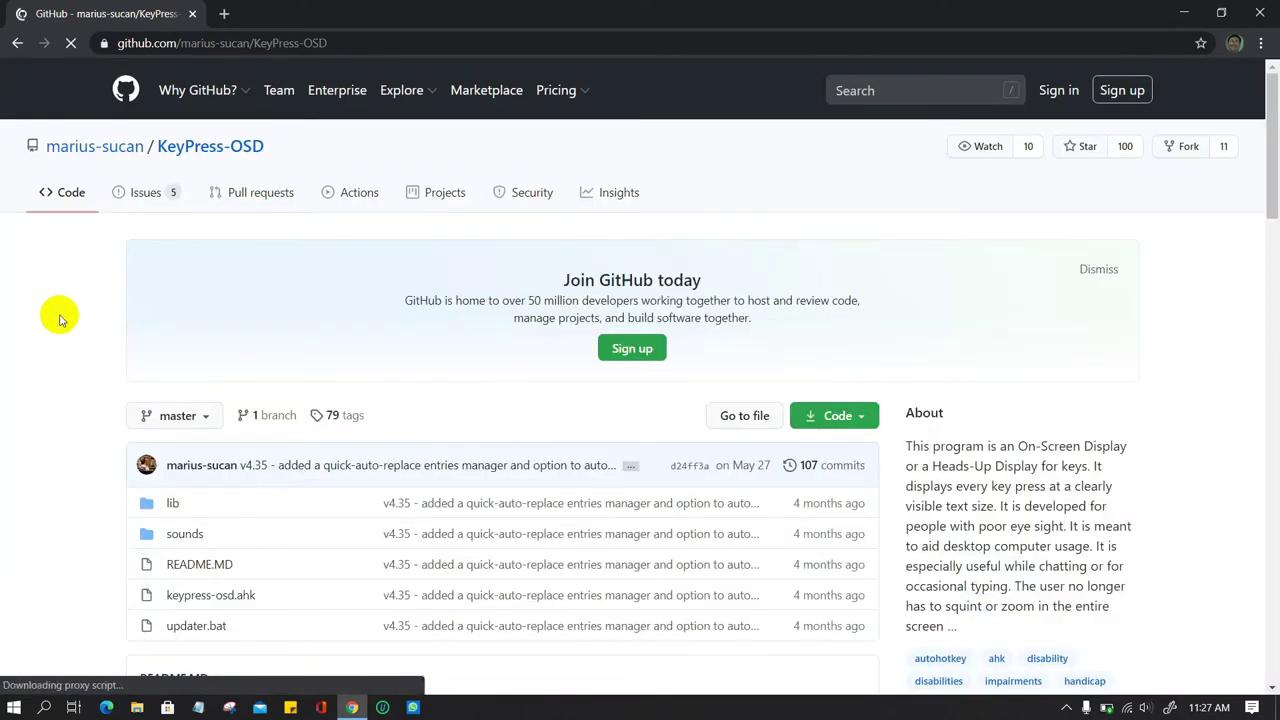
- Scroll the KeyPress-OSD repository page down to the README's compiled freeware download link
scroll(58, 316, down, 3)
scroll(110, 290, up, 3)
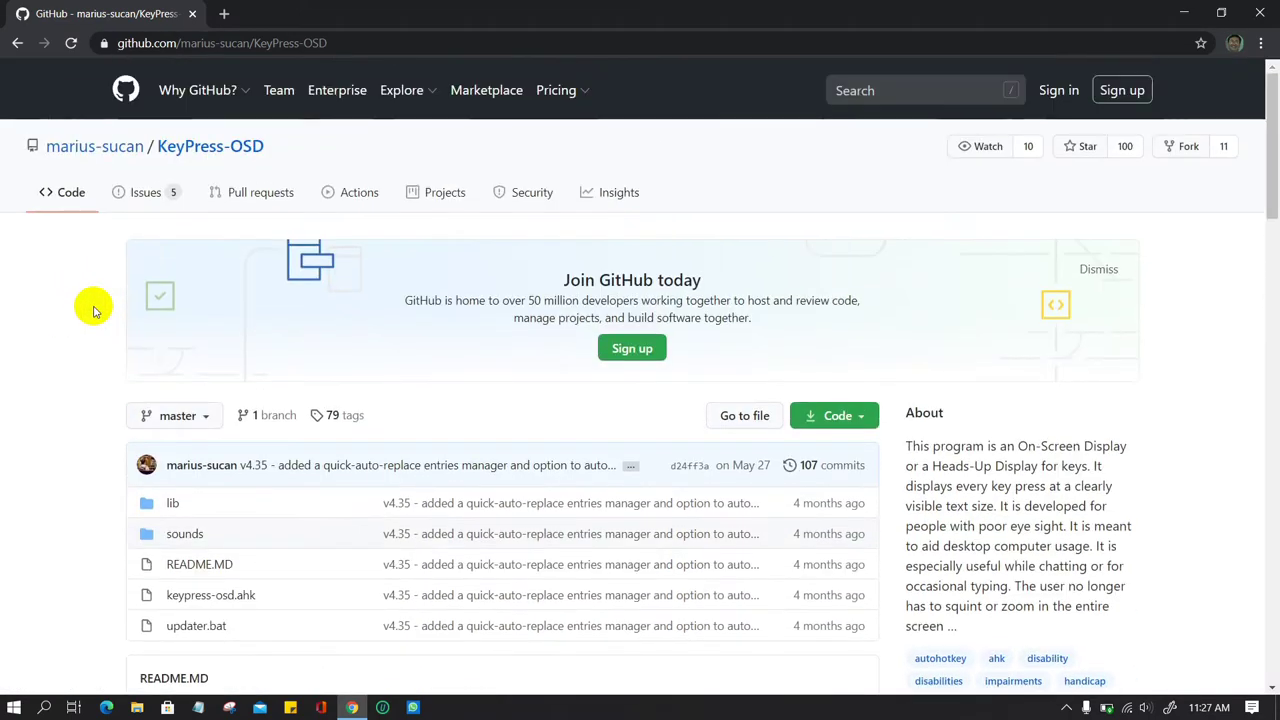
drag(157, 148, 298, 142)
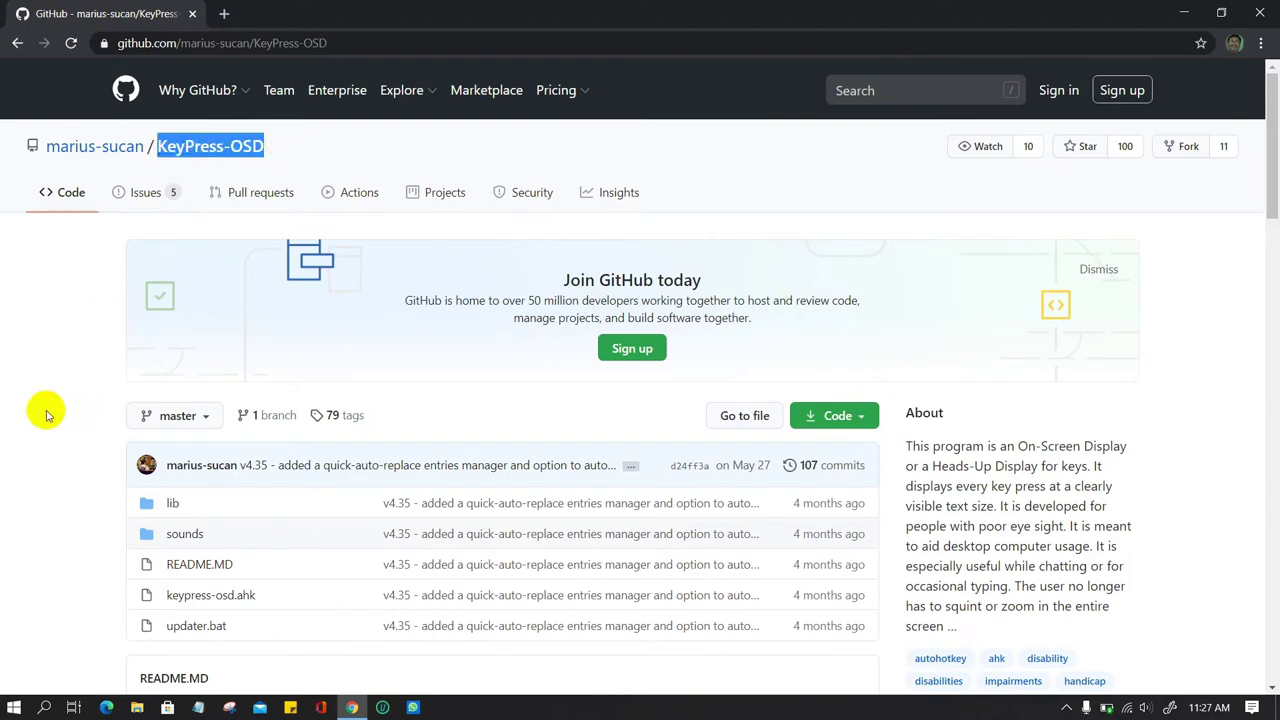
scroll(45, 412, down, 3)
drag(803, 170, 866, 174)
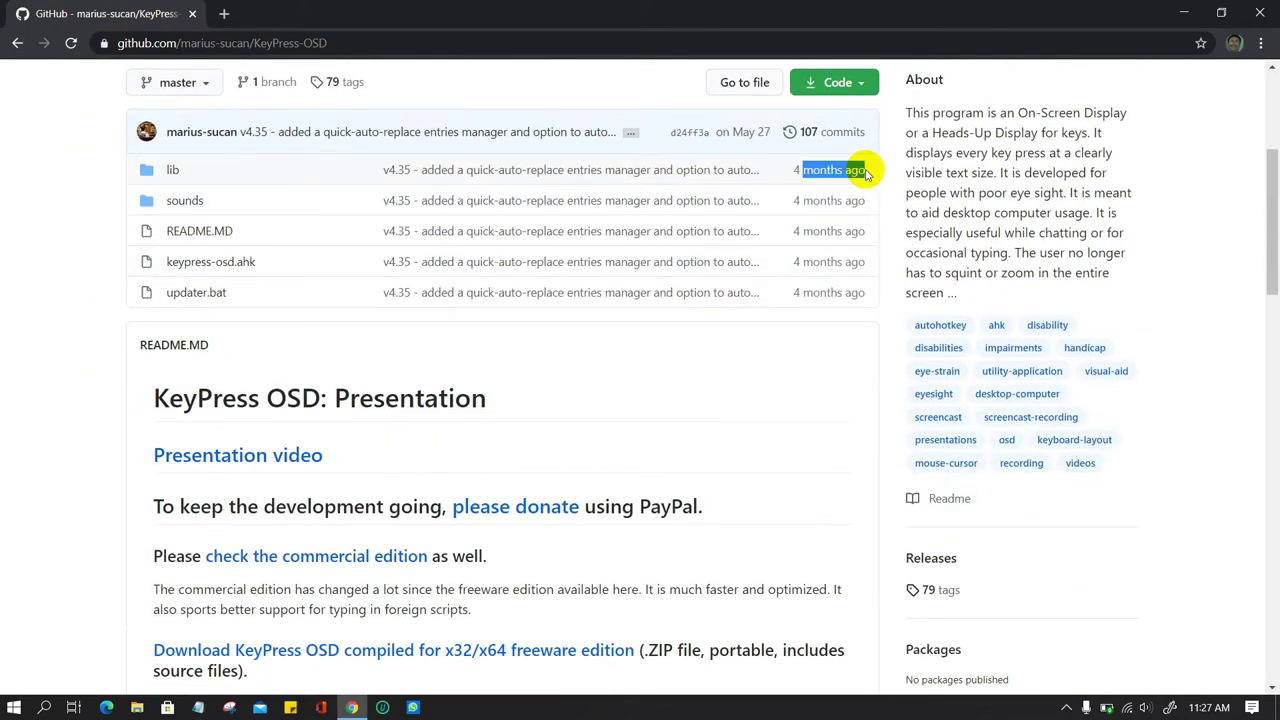
scroll(623, 374, down, 2)
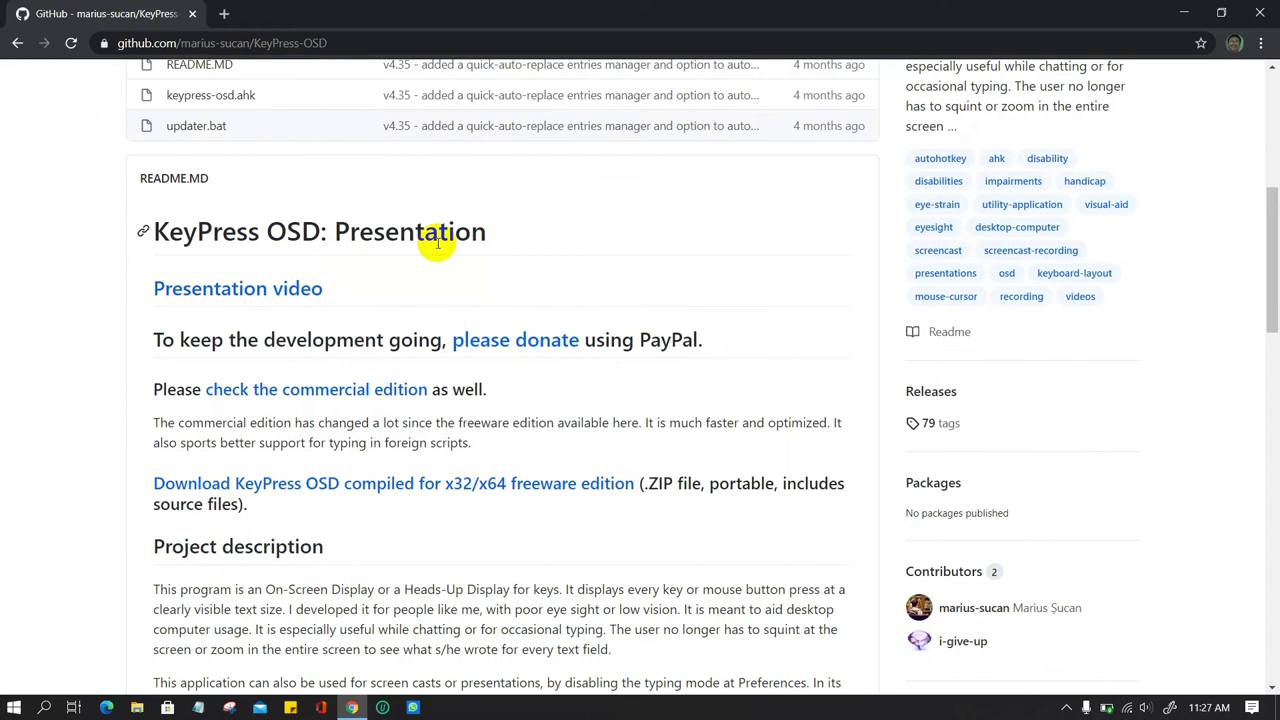
scroll(220, 437, down, 1)
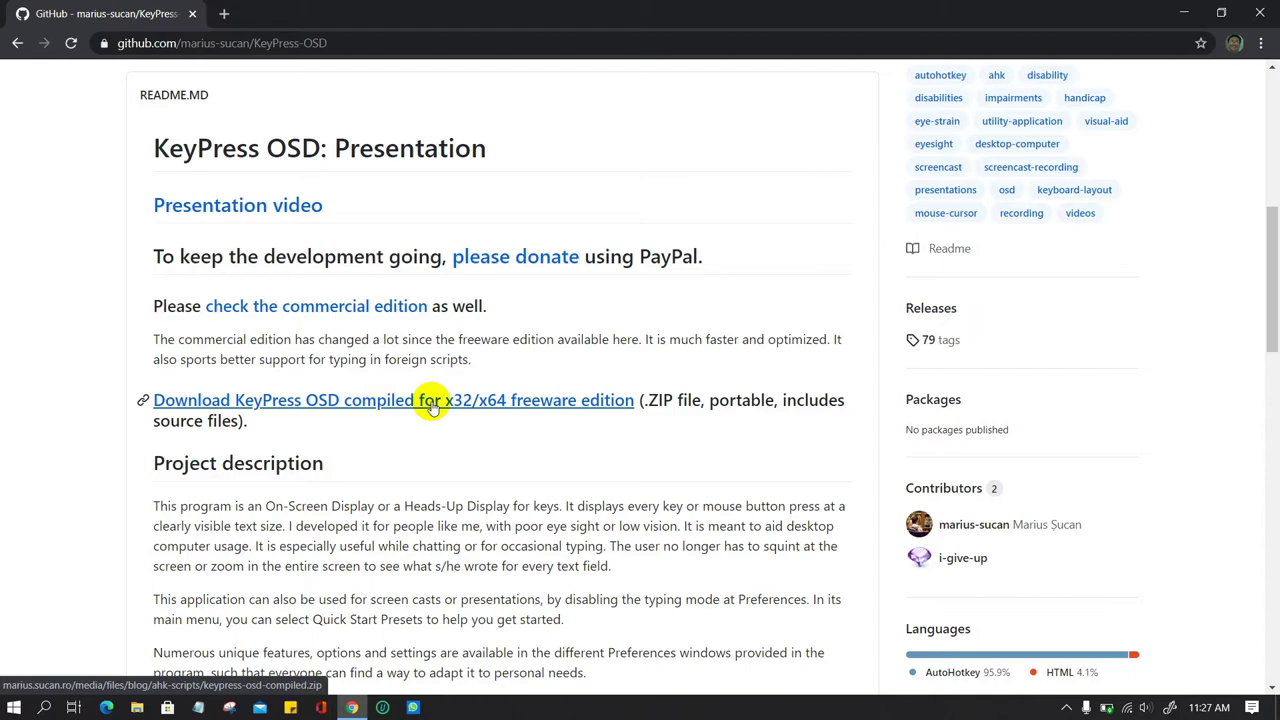
click(139, 707)
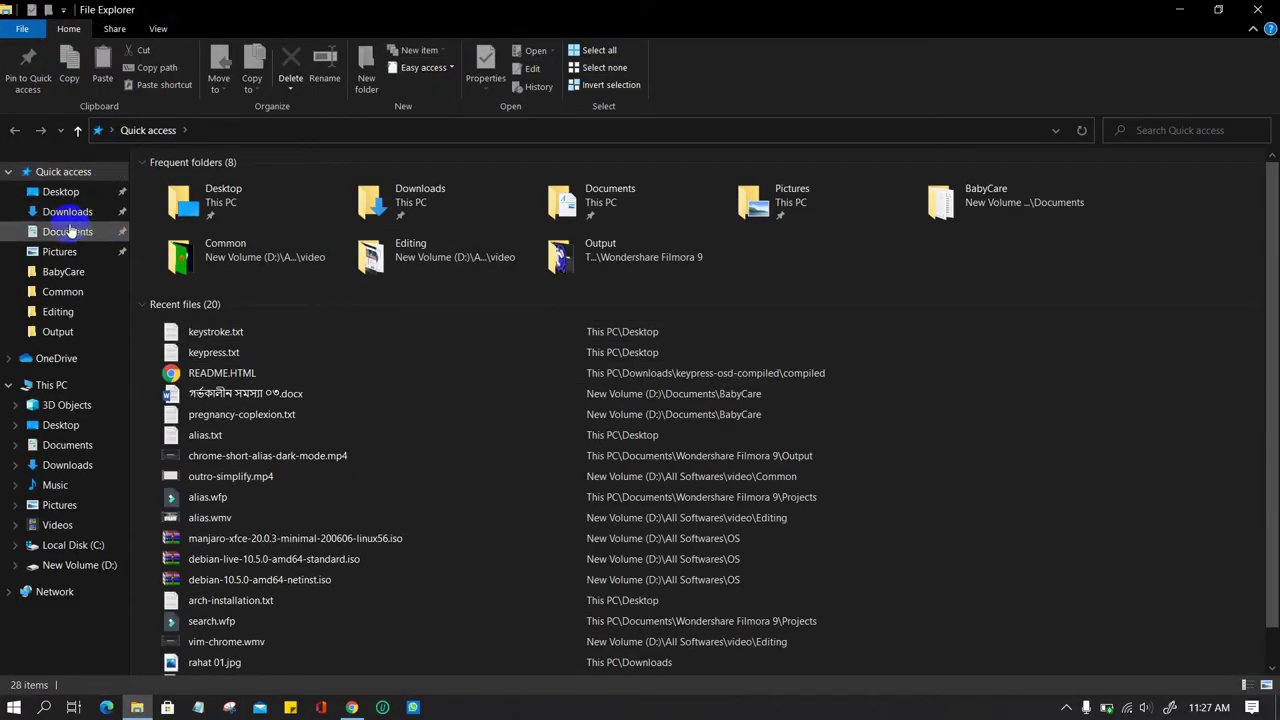
- In Downloads, select the keypress-osd-compiled.zip archive and dismiss its context menu
click(67, 212)
click(185, 211)
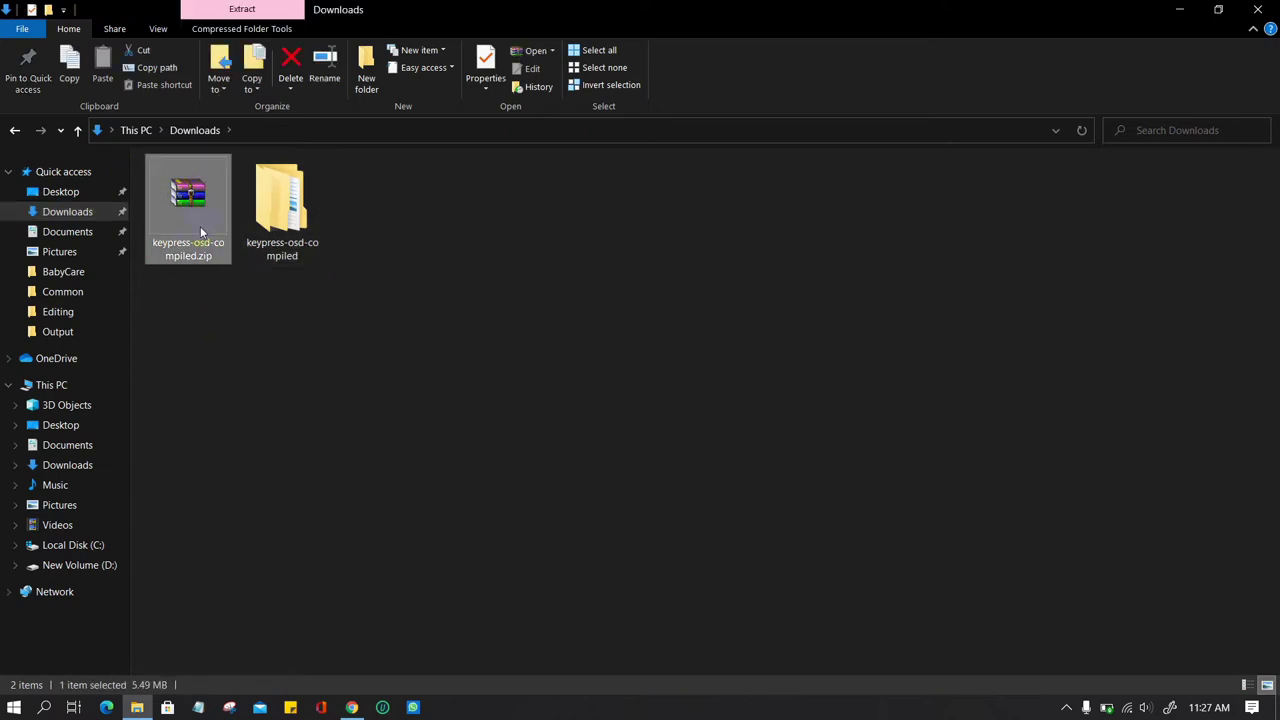
click(268, 297)
click(190, 200)
right_click(194, 196)
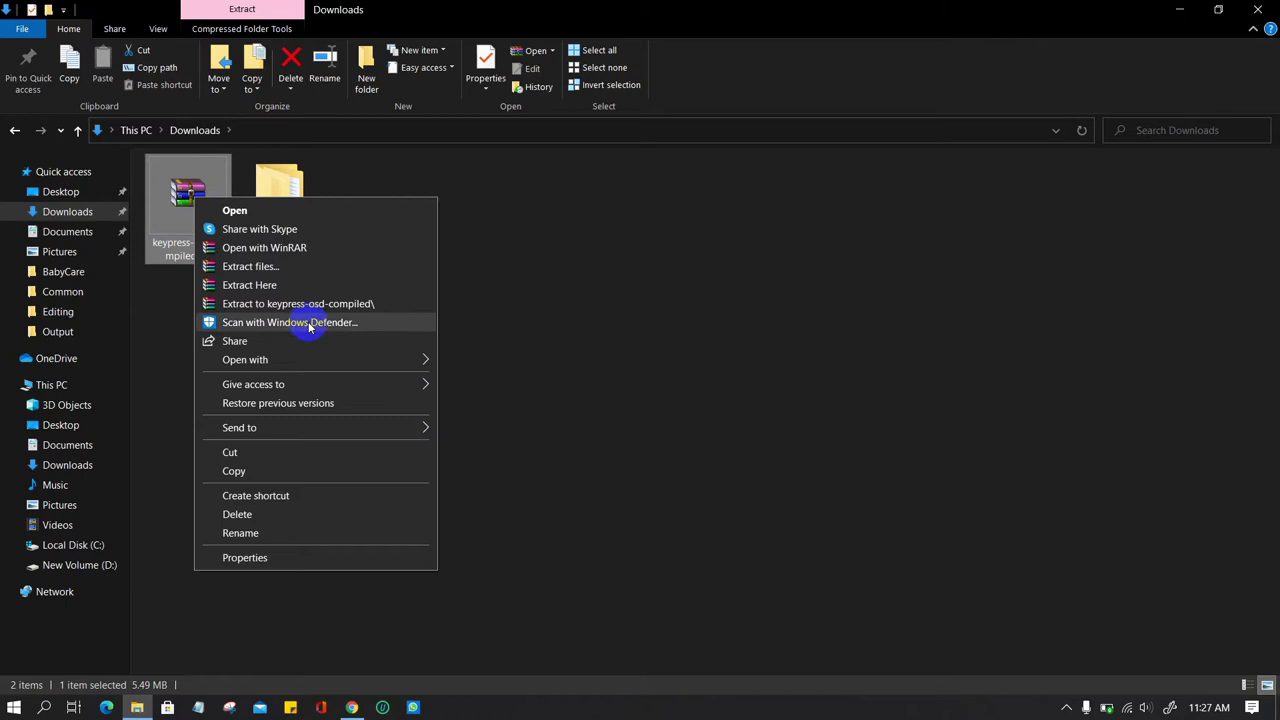
click(571, 257)
- Open keypress-osd-compiled > compiled > x64 and run keypress-osd.exe past the security warning
click(305, 210)
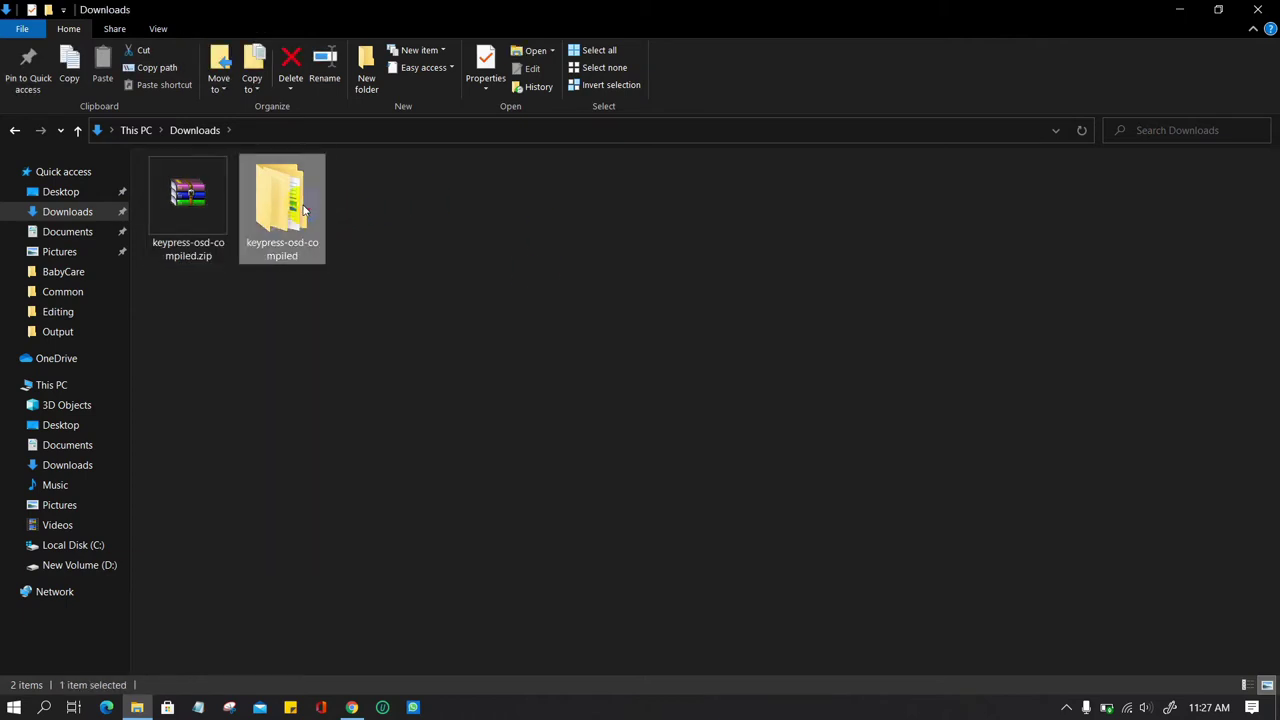
double_click(305, 210)
double_click(190, 194)
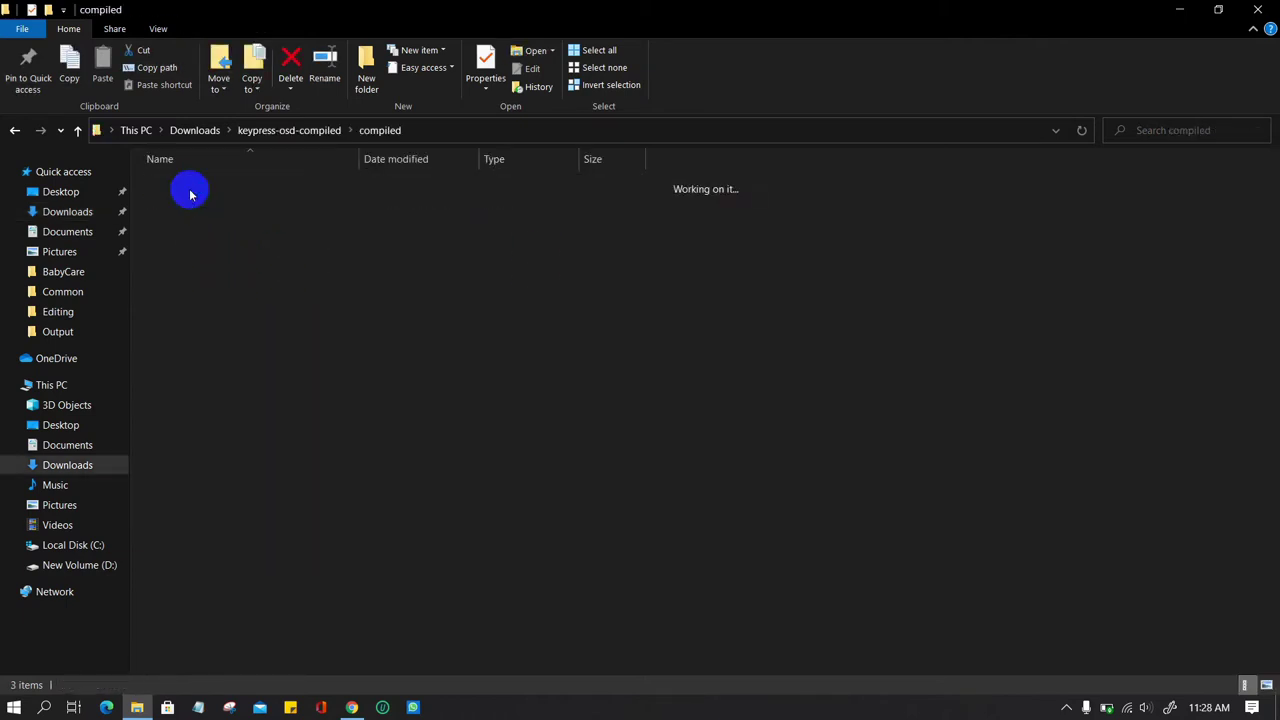
double_click(195, 208)
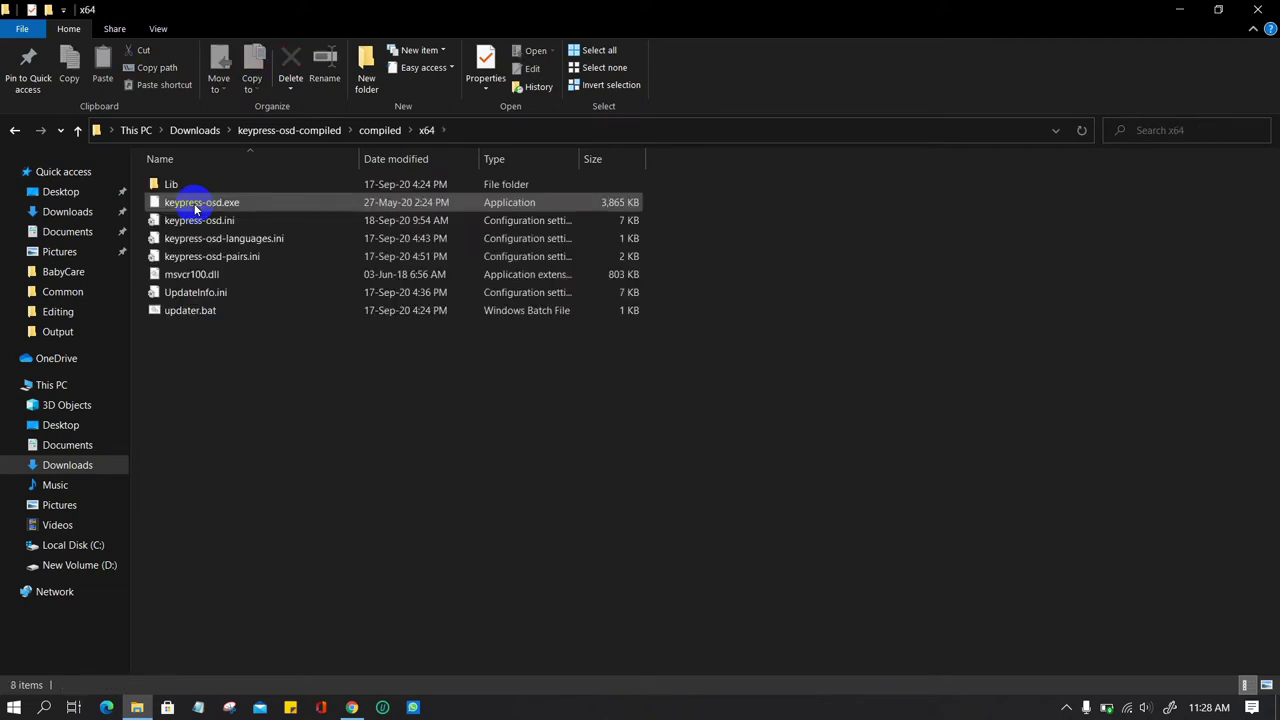
mouse_move(201, 202)
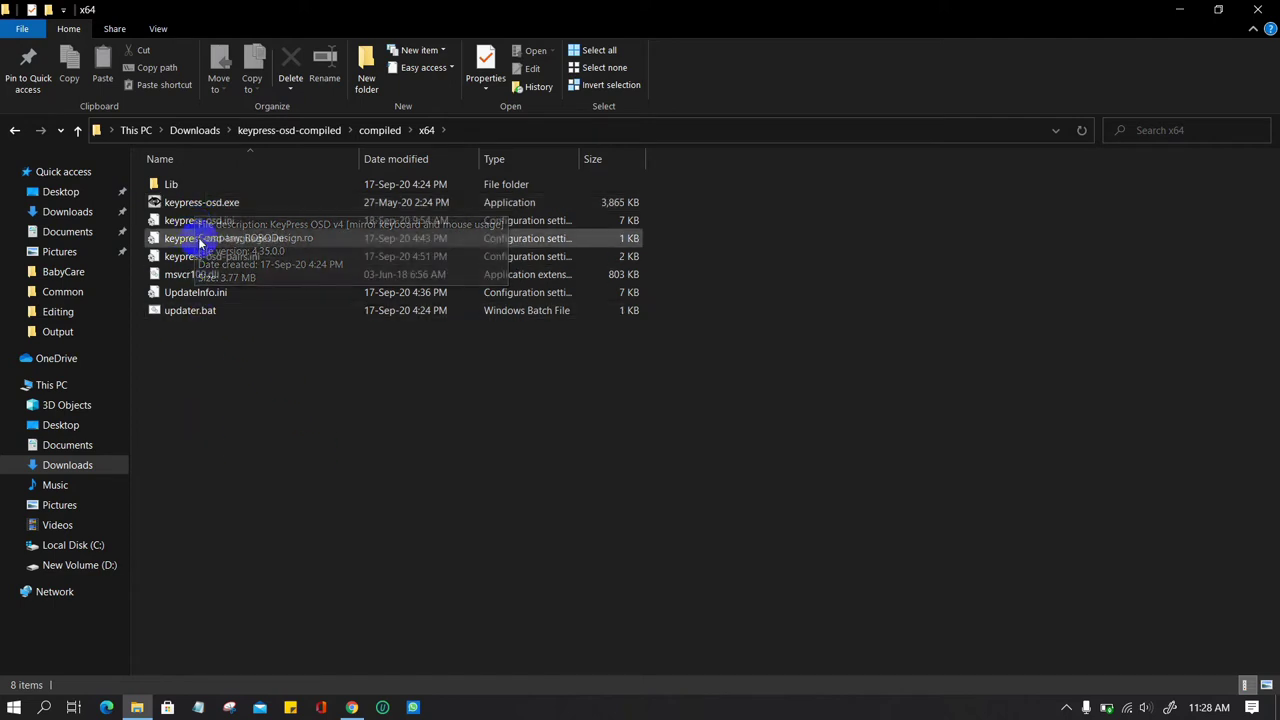
click(198, 208)
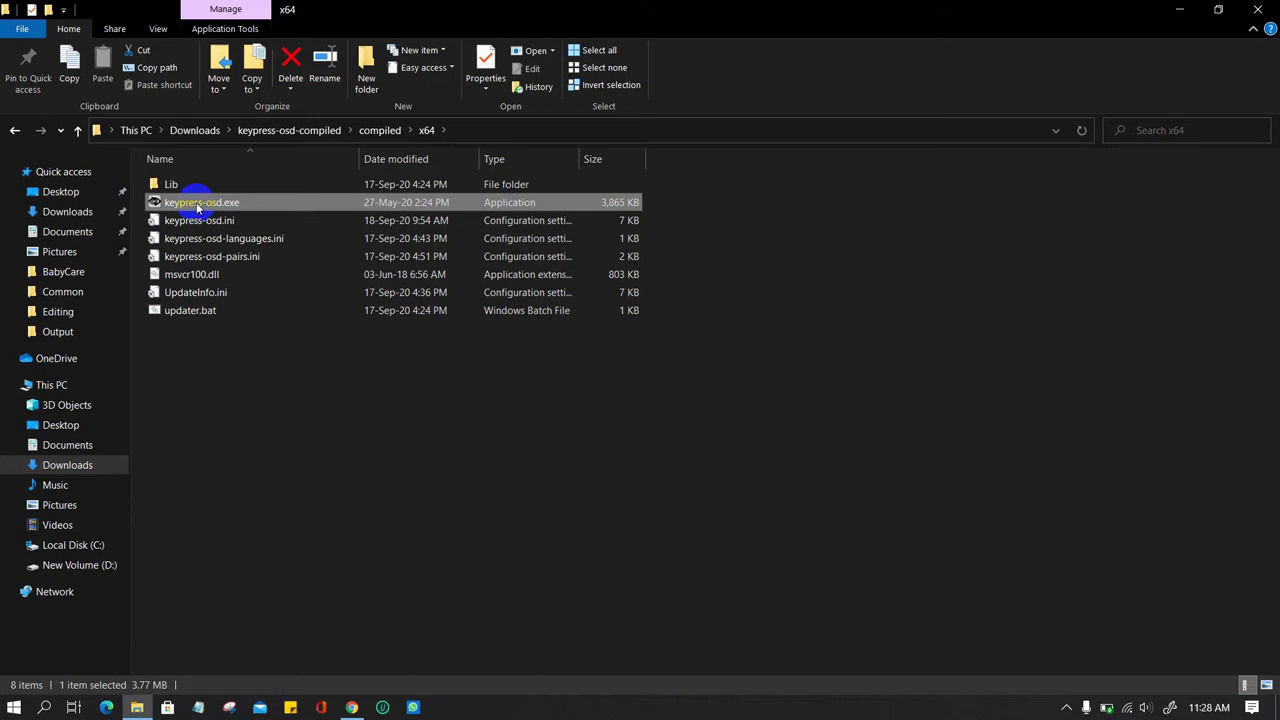
double_click(198, 207)
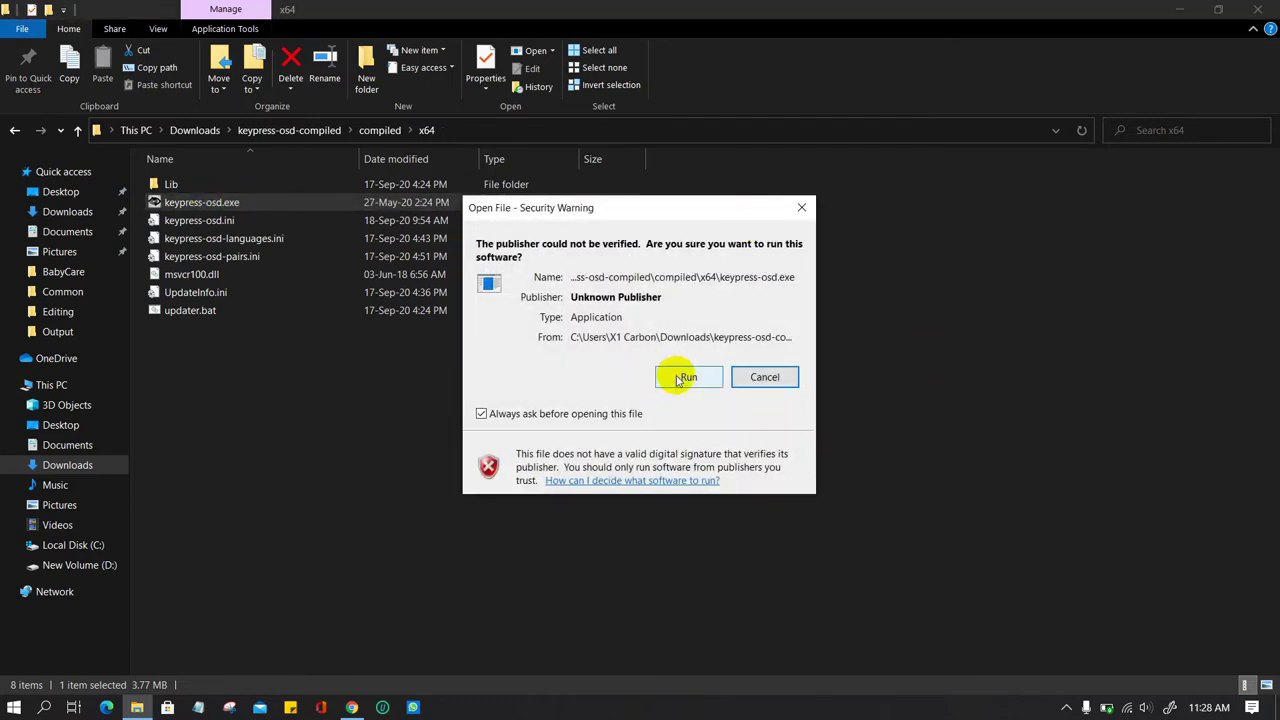
click(678, 380)
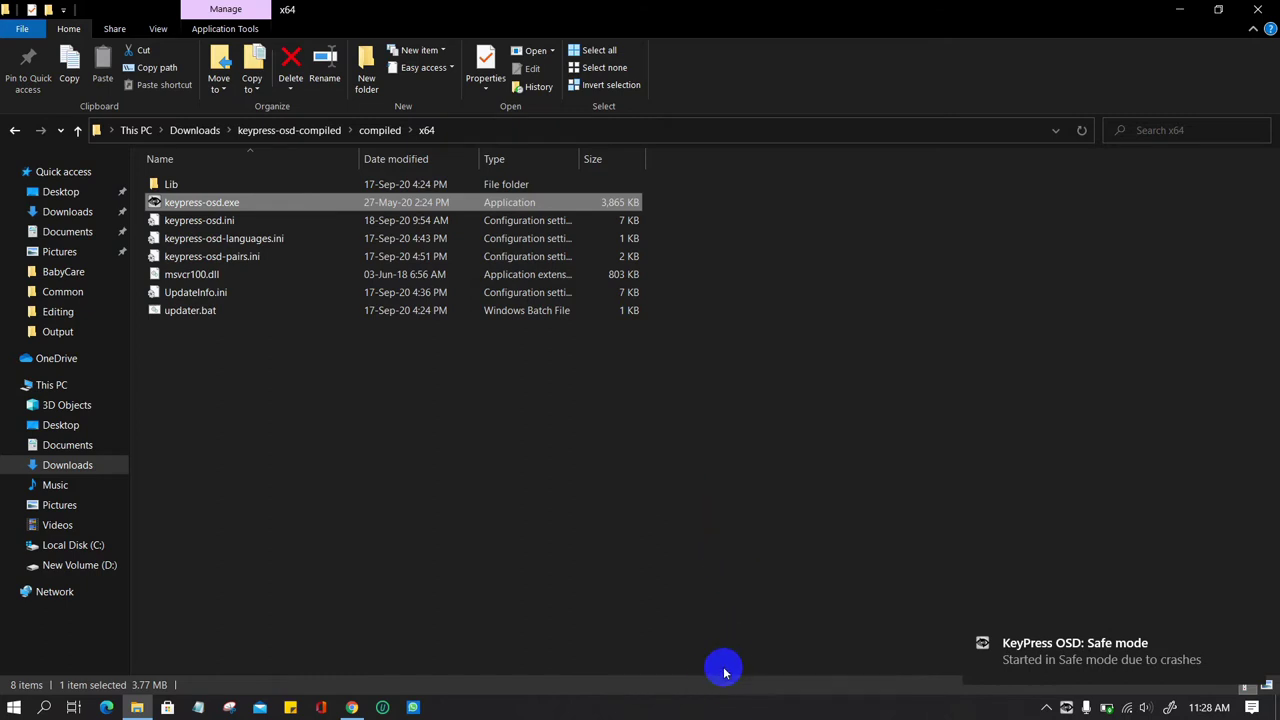
- Show the desktop with Win+D and type test letters to see them on the OSD
key(super+d)
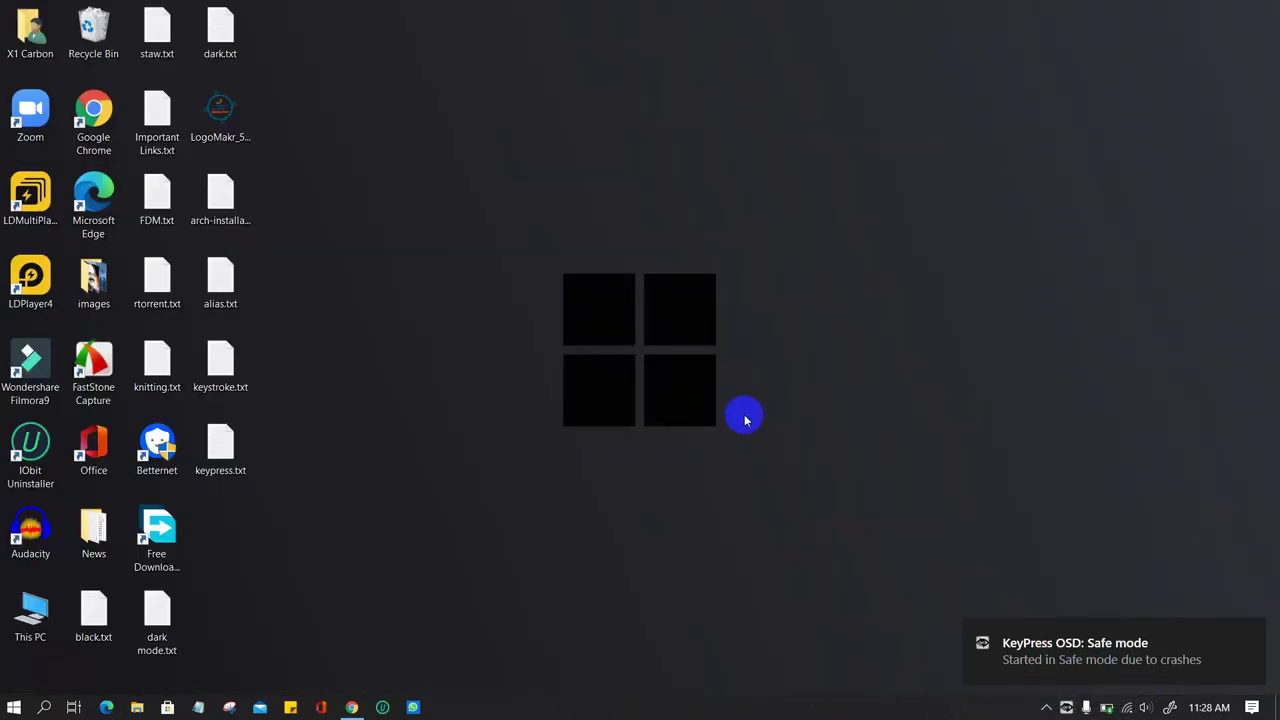
key(d)
key(h)
key(w)
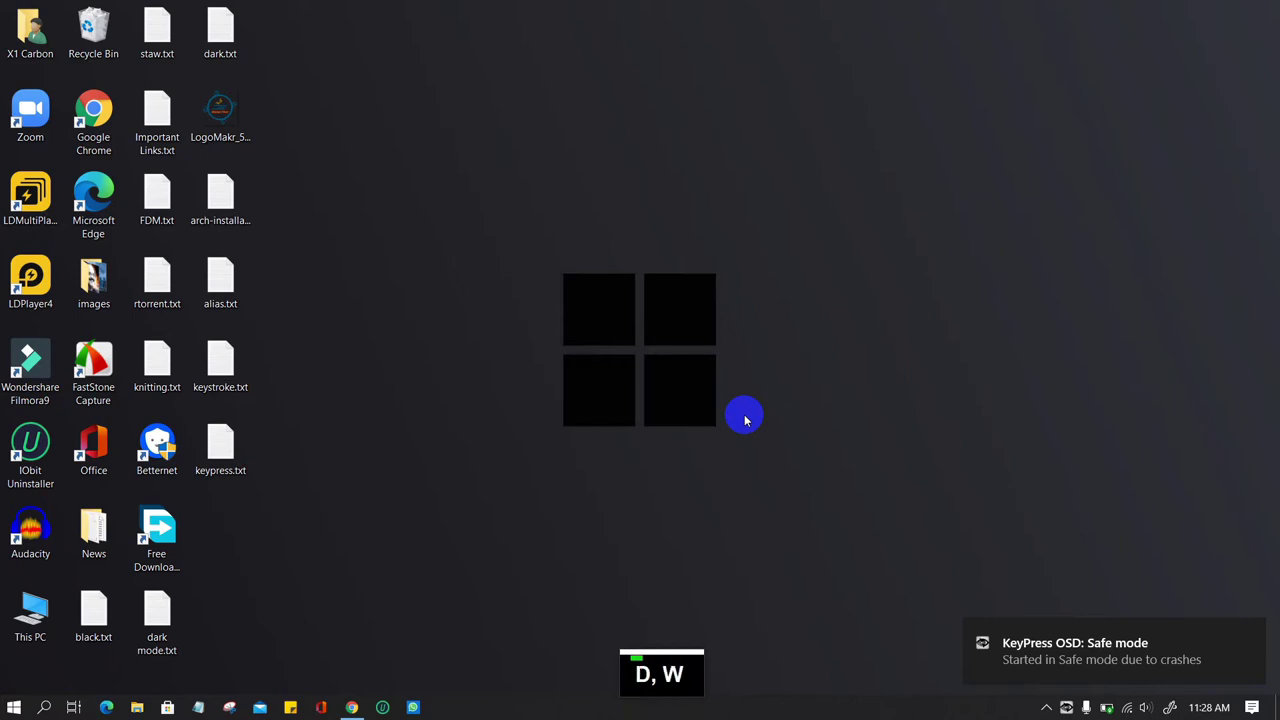
key(i)
key(d)
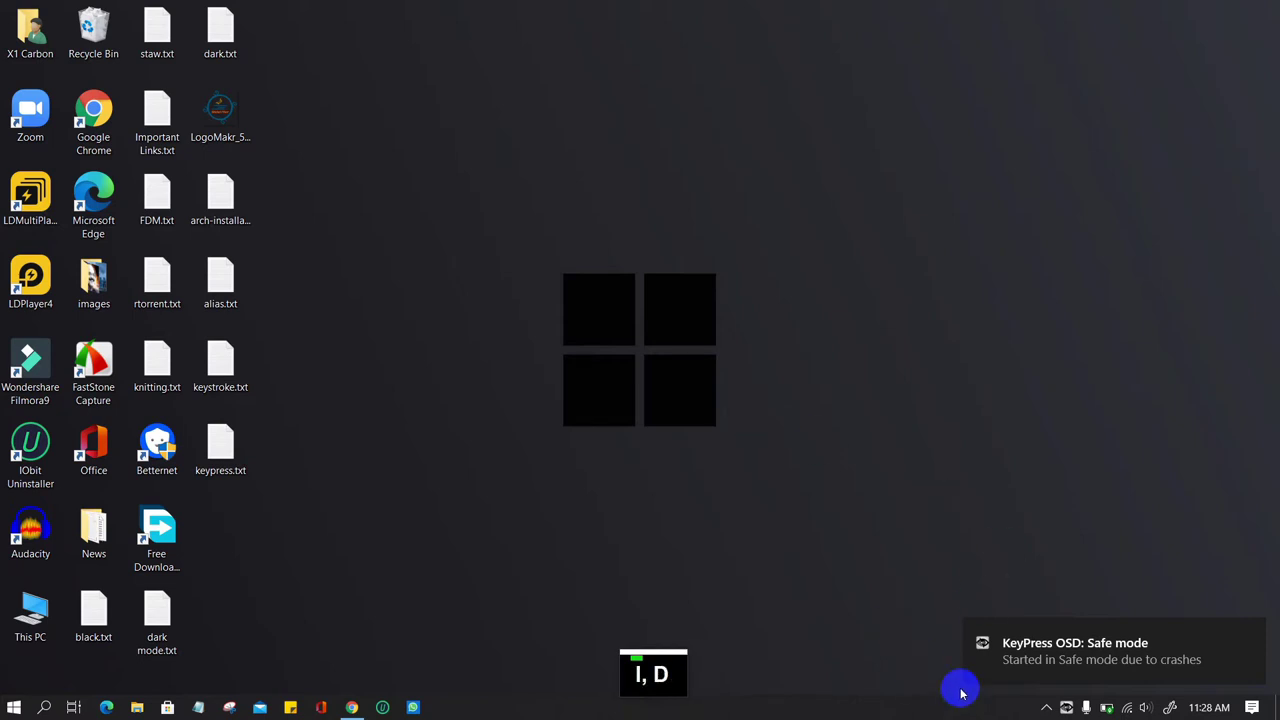
- Open Quick start presets from the KeyPress OSD tray icon menu
click(1066, 709)
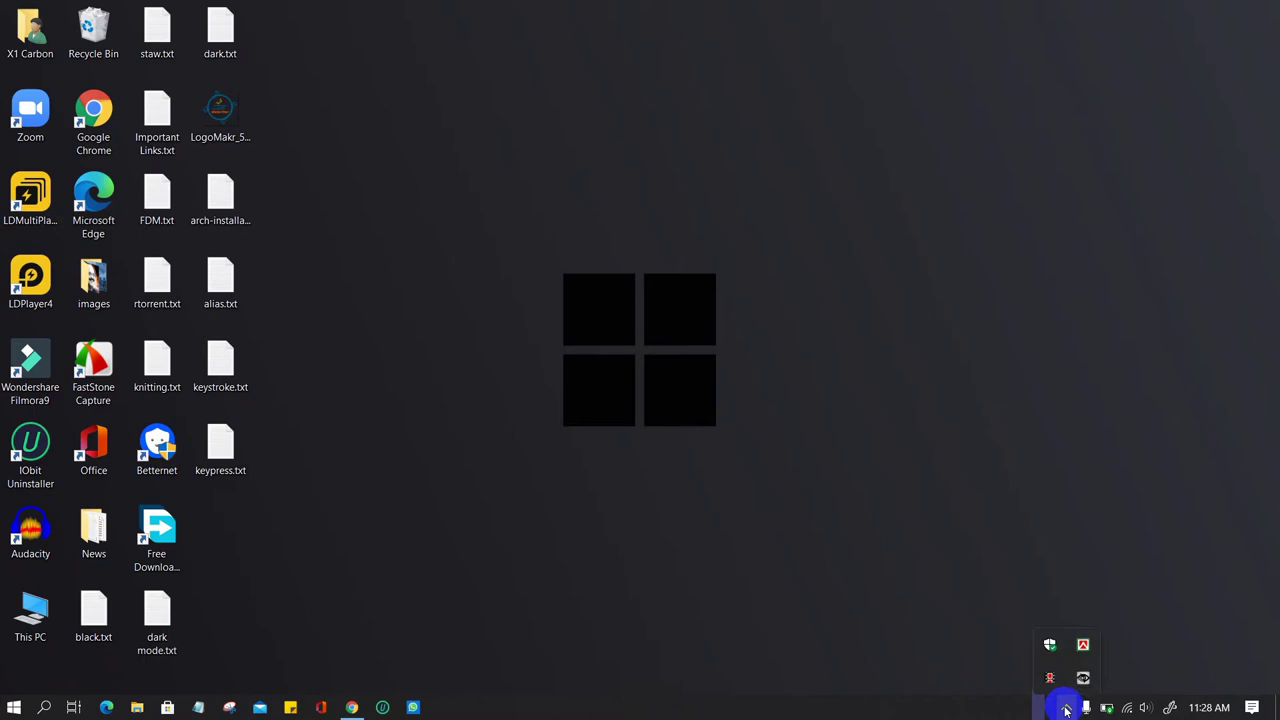
right_click(1081, 680)
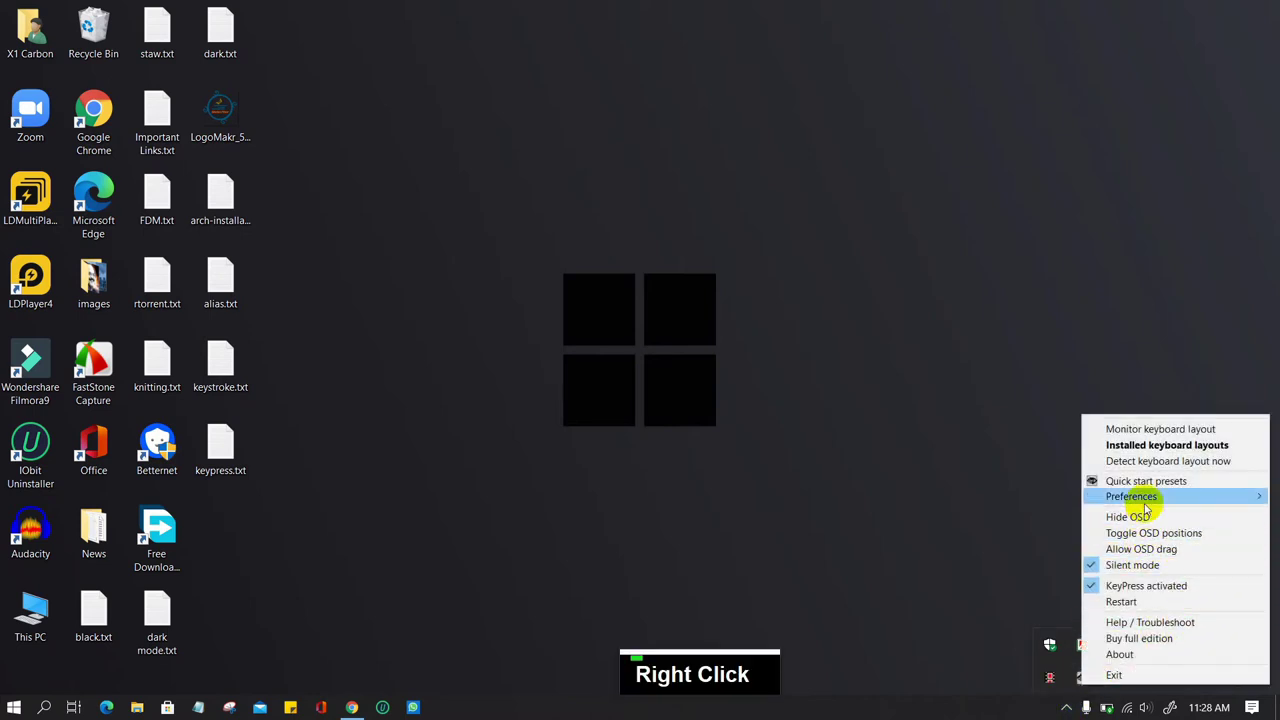
click(1142, 482)
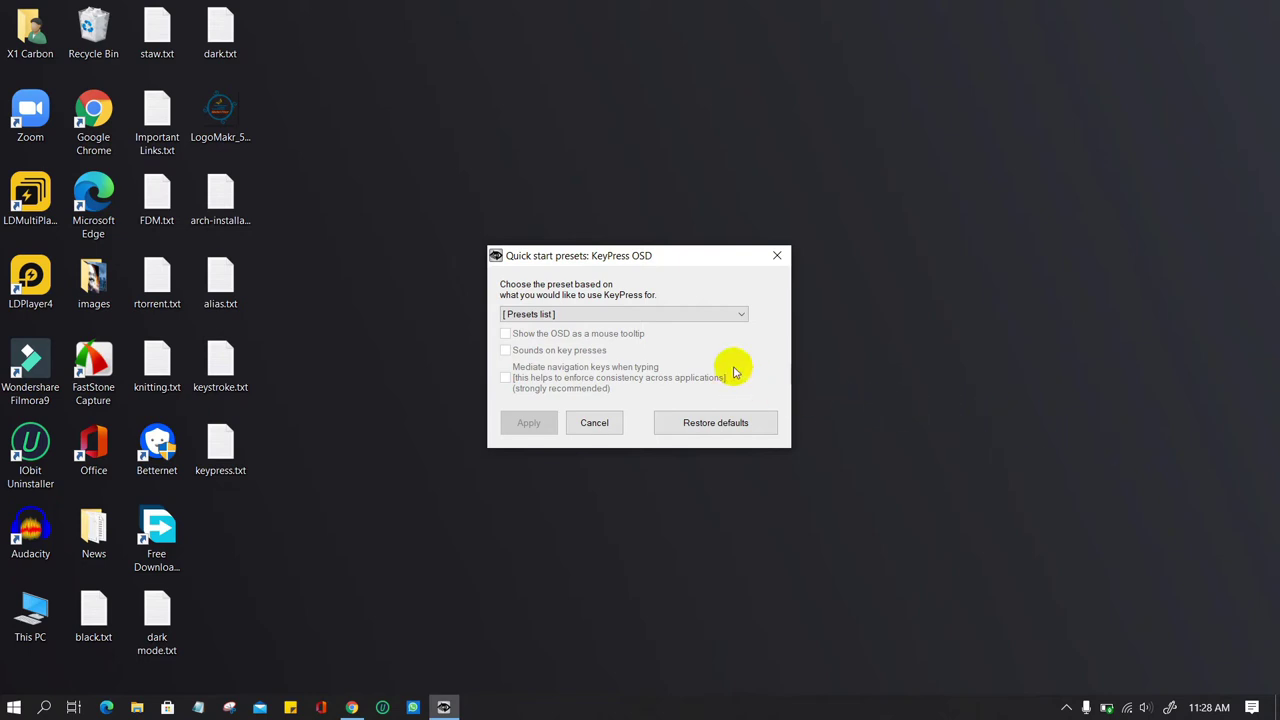
- Choose the Typing mode only preset from the presets list and apply it
click(690, 316)
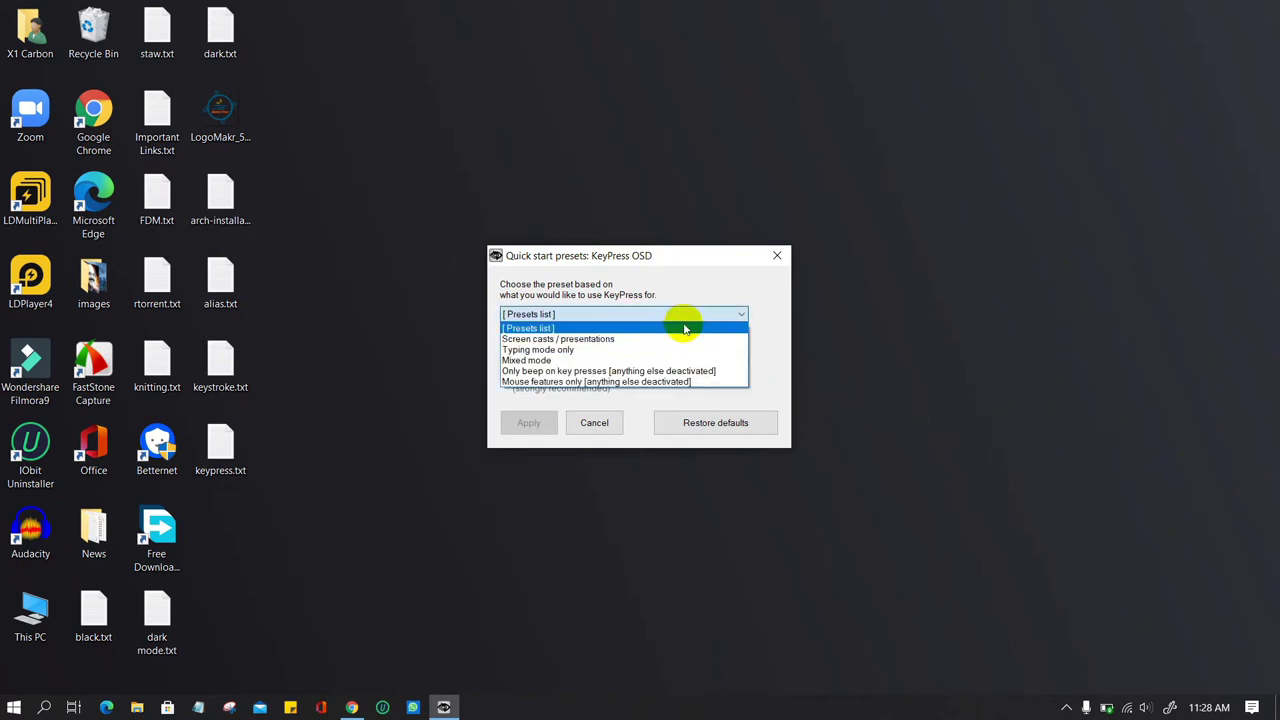
click(566, 354)
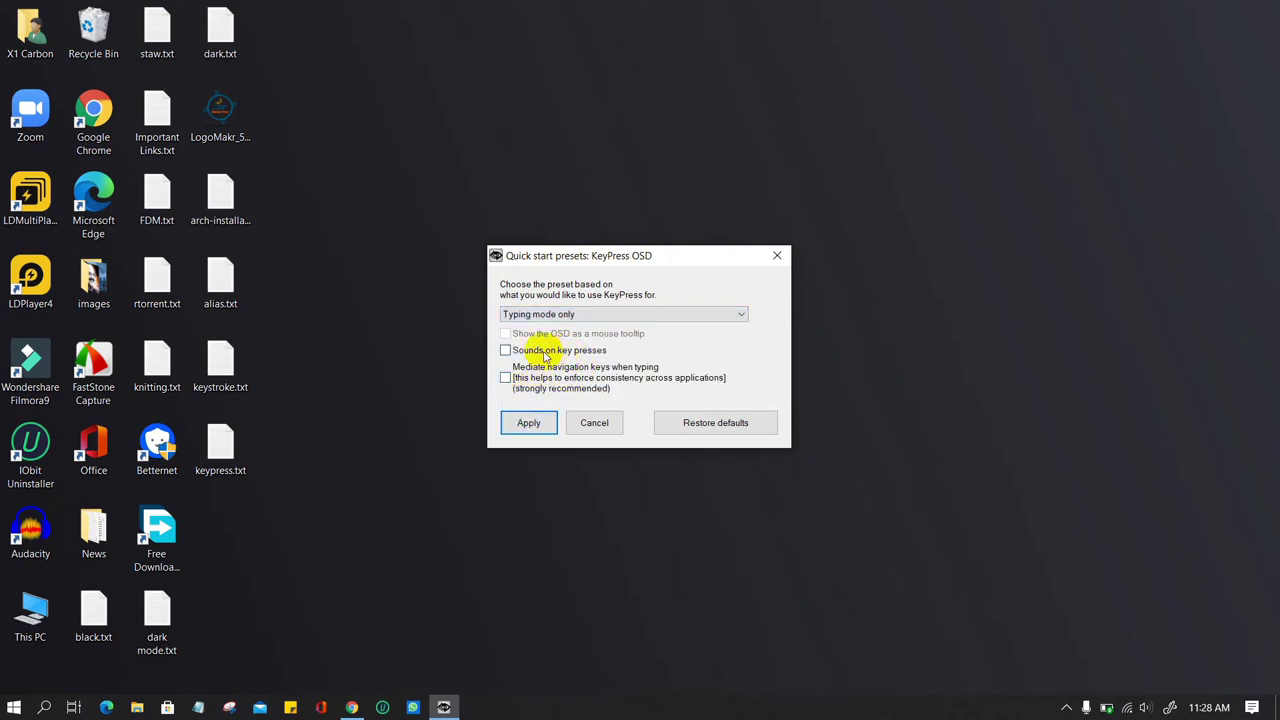
click(533, 425)
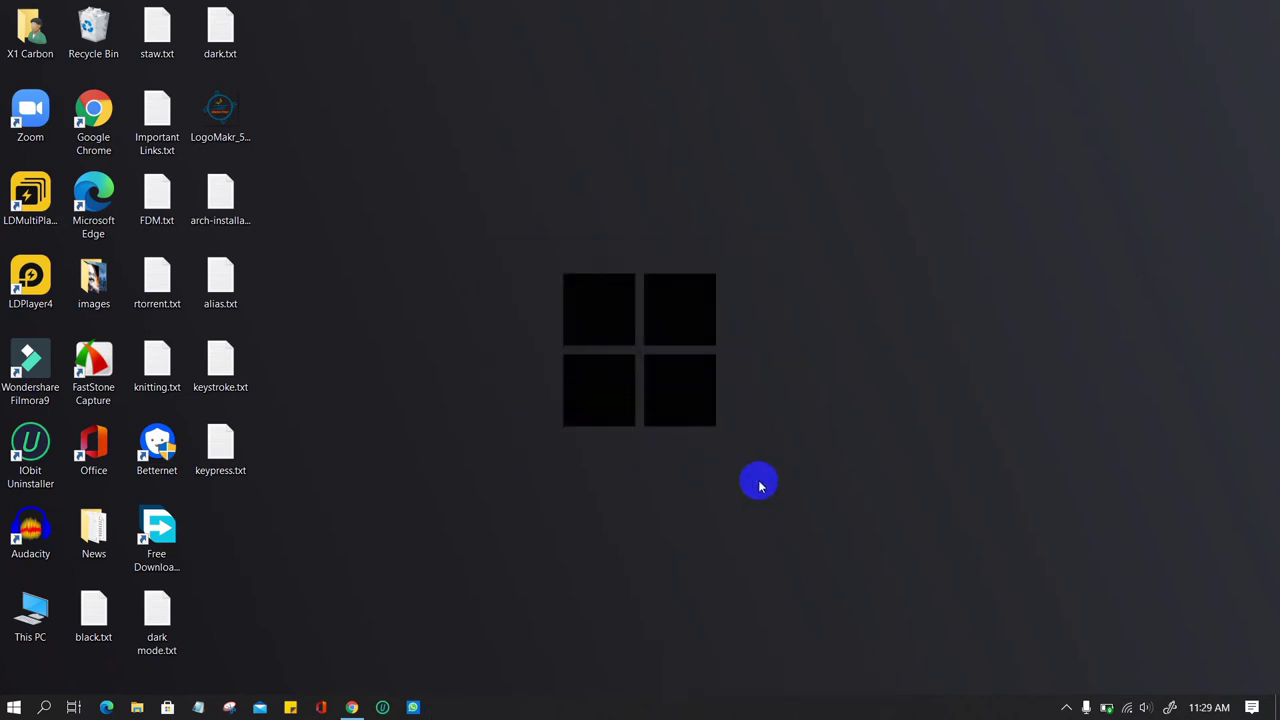
- Type 'asd ffiurf iriur oiroirh hrfi' to test the Typing mode display
text(asd f)
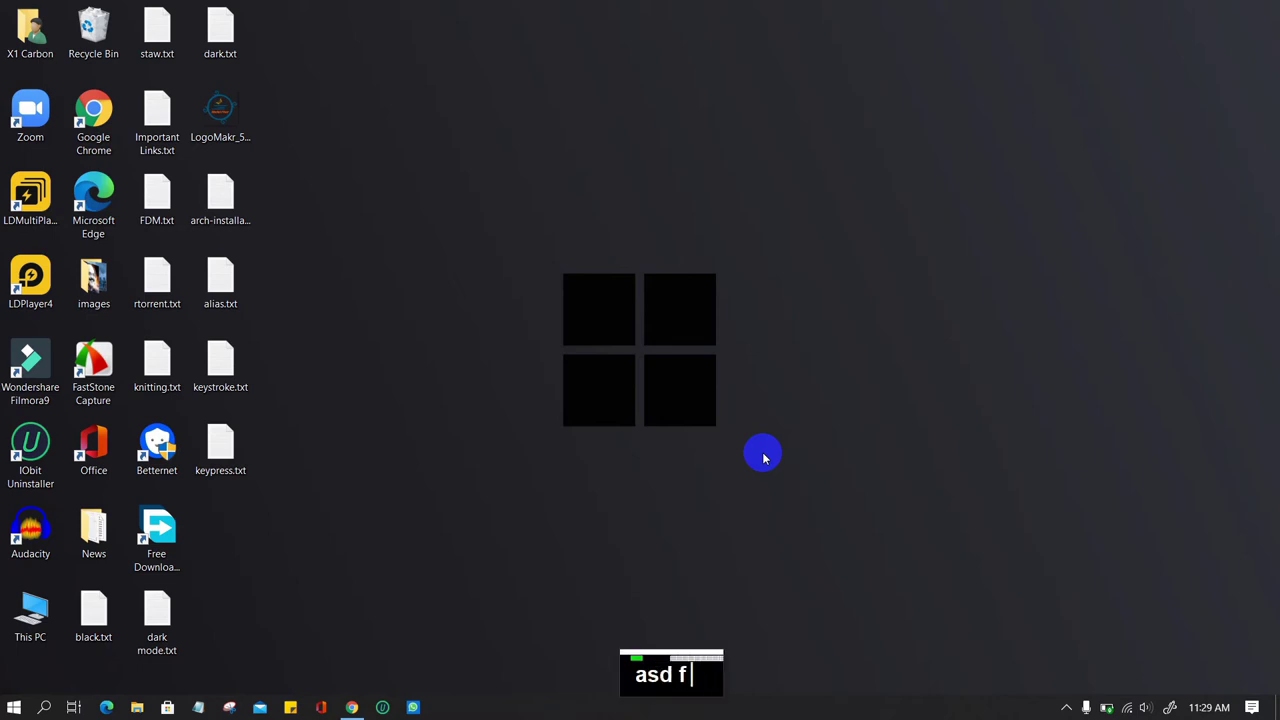
text(fiurf iriur oiroi)
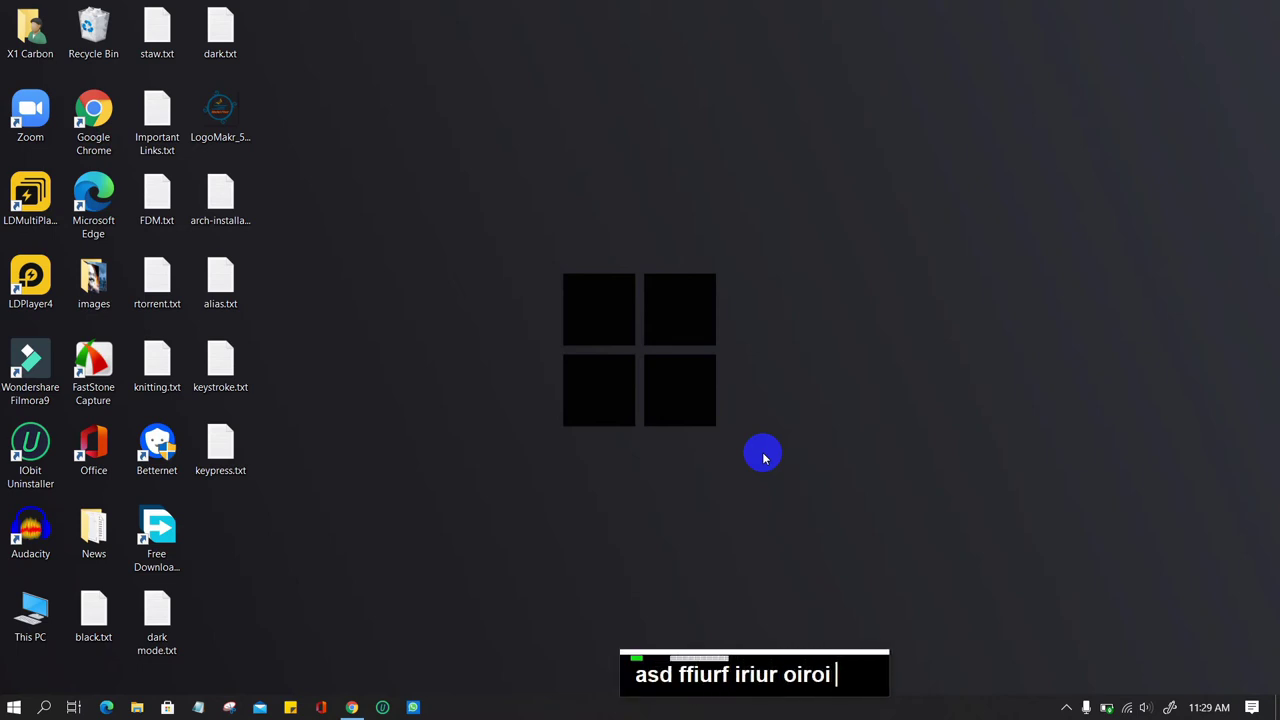
text(rh hrfi)
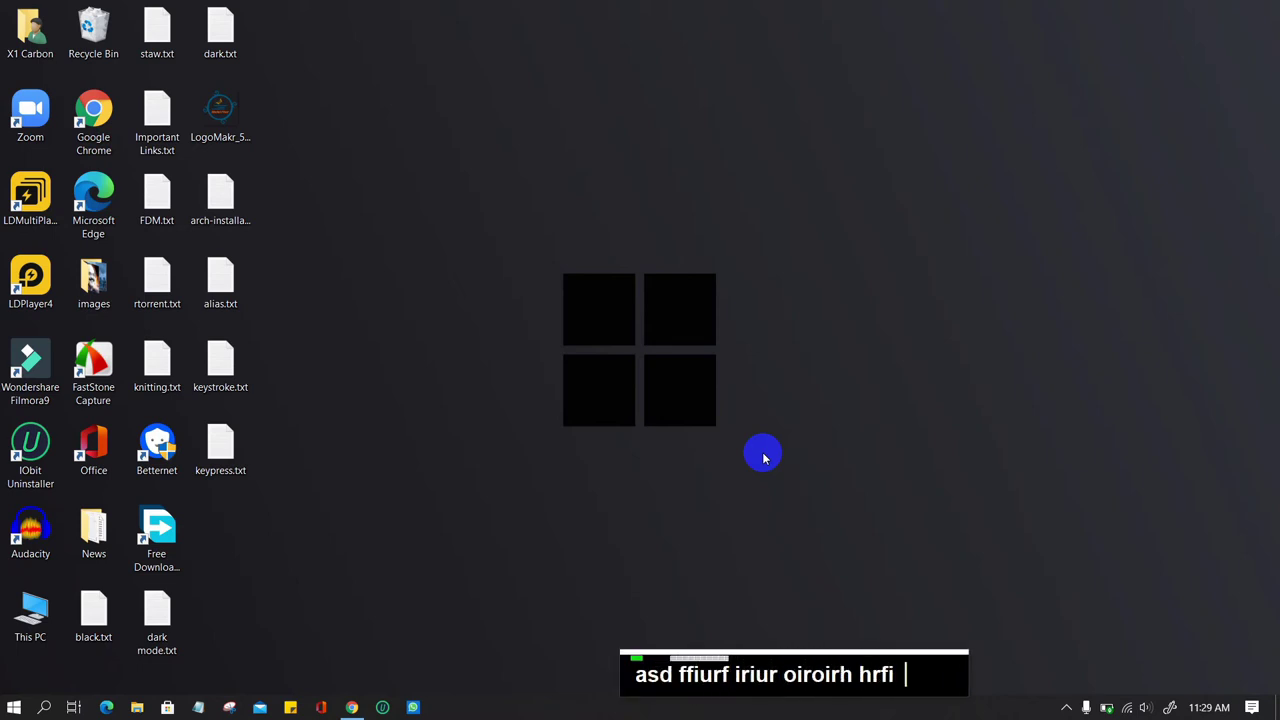
- Apply the Screen casts / presentations preset with 'Show the OSD as a mouse tooltip' ticked
click(1065, 707)
right_click(1082, 677)
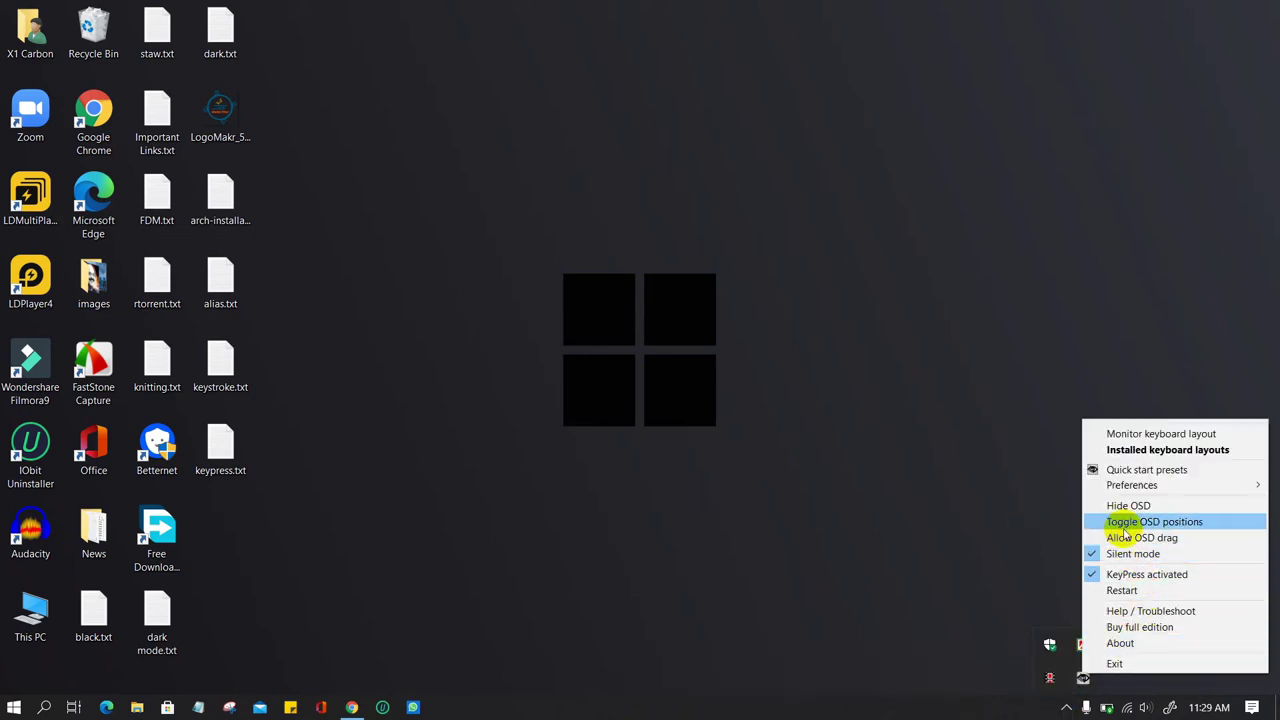
click(1140, 469)
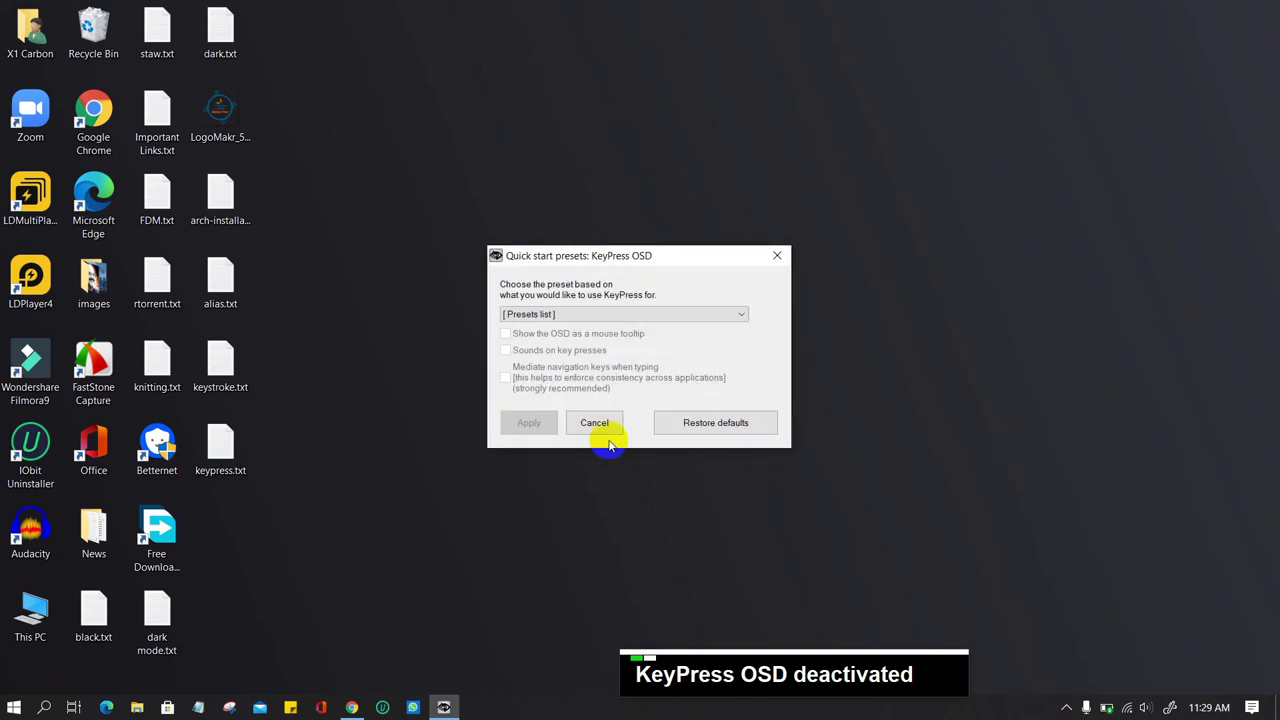
click(636, 320)
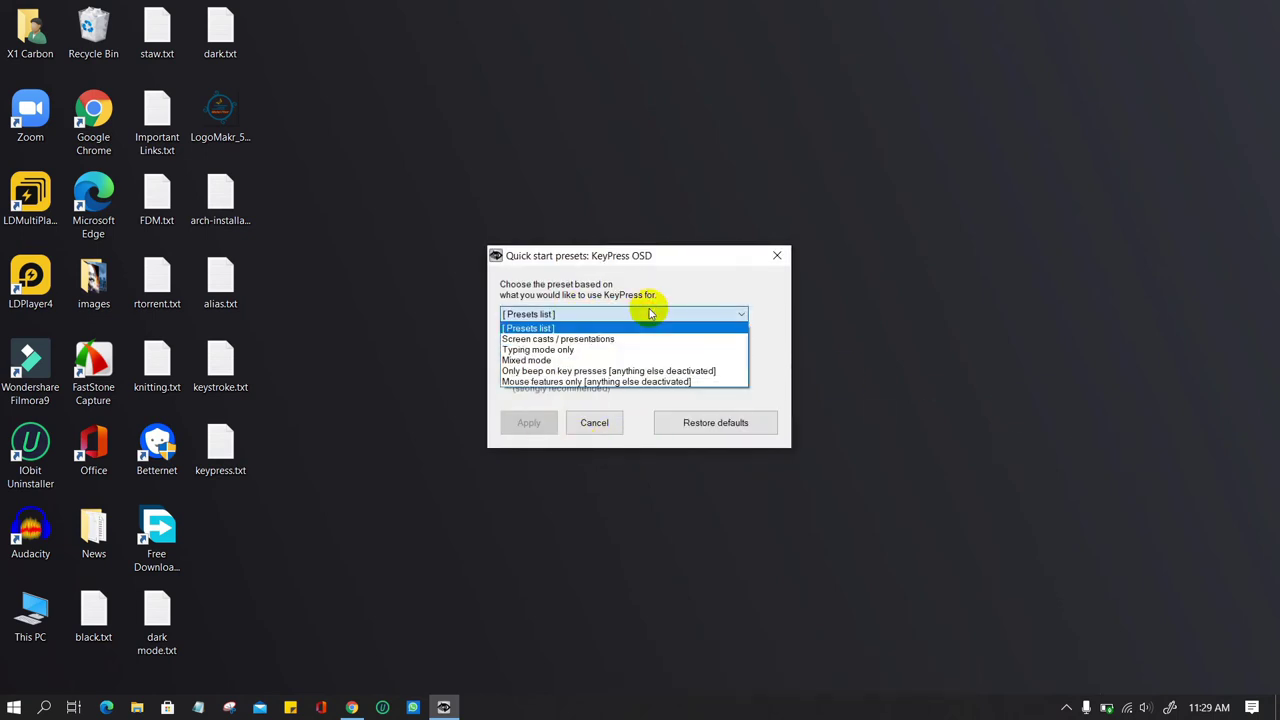
click(582, 340)
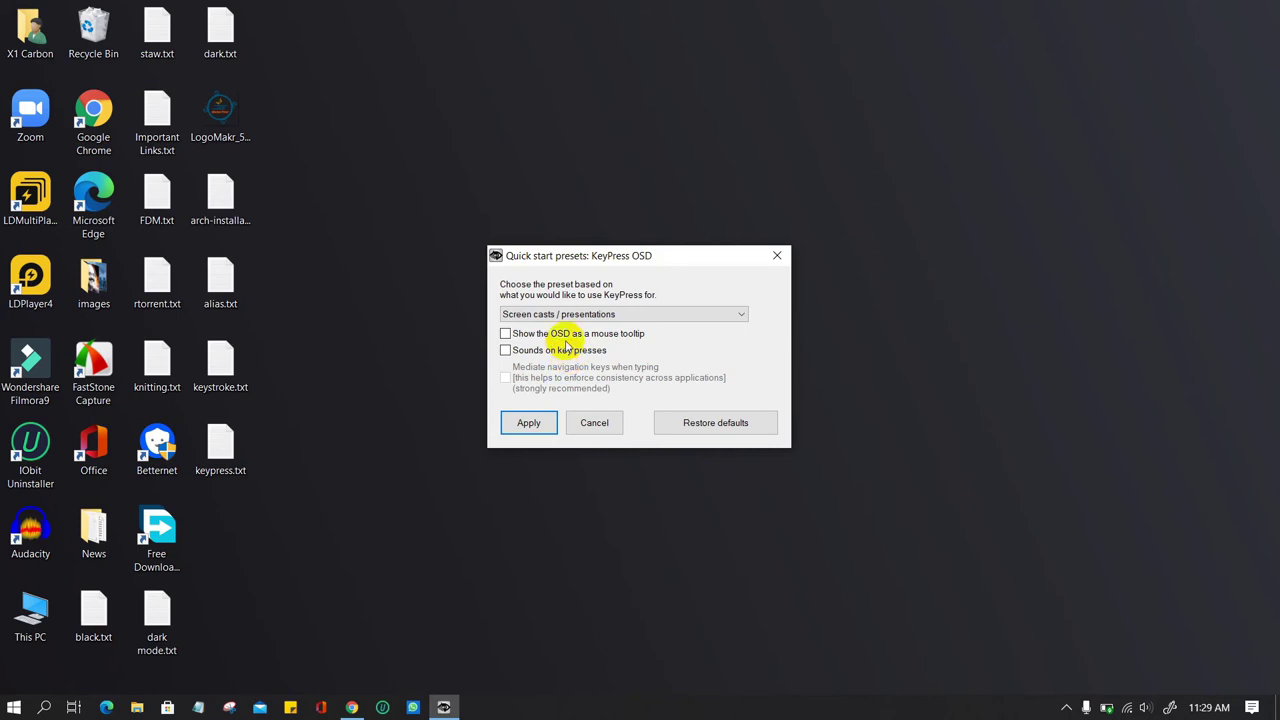
click(506, 334)
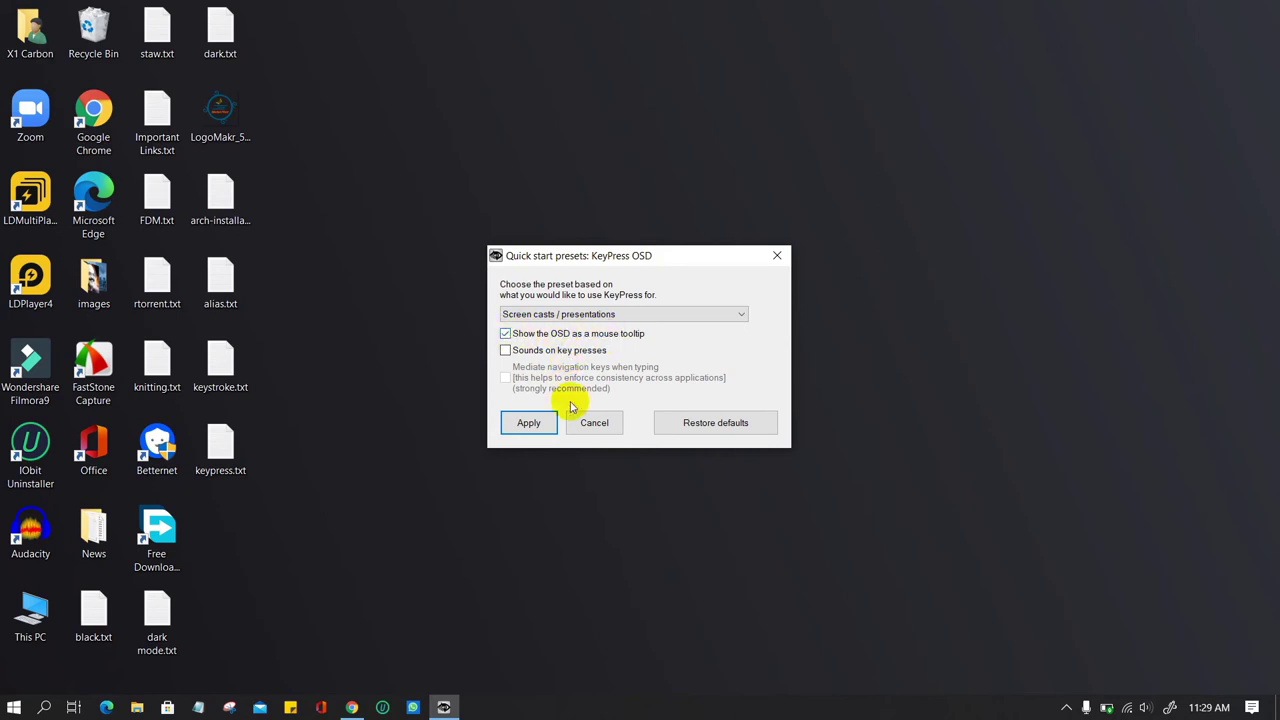
click(528, 423)
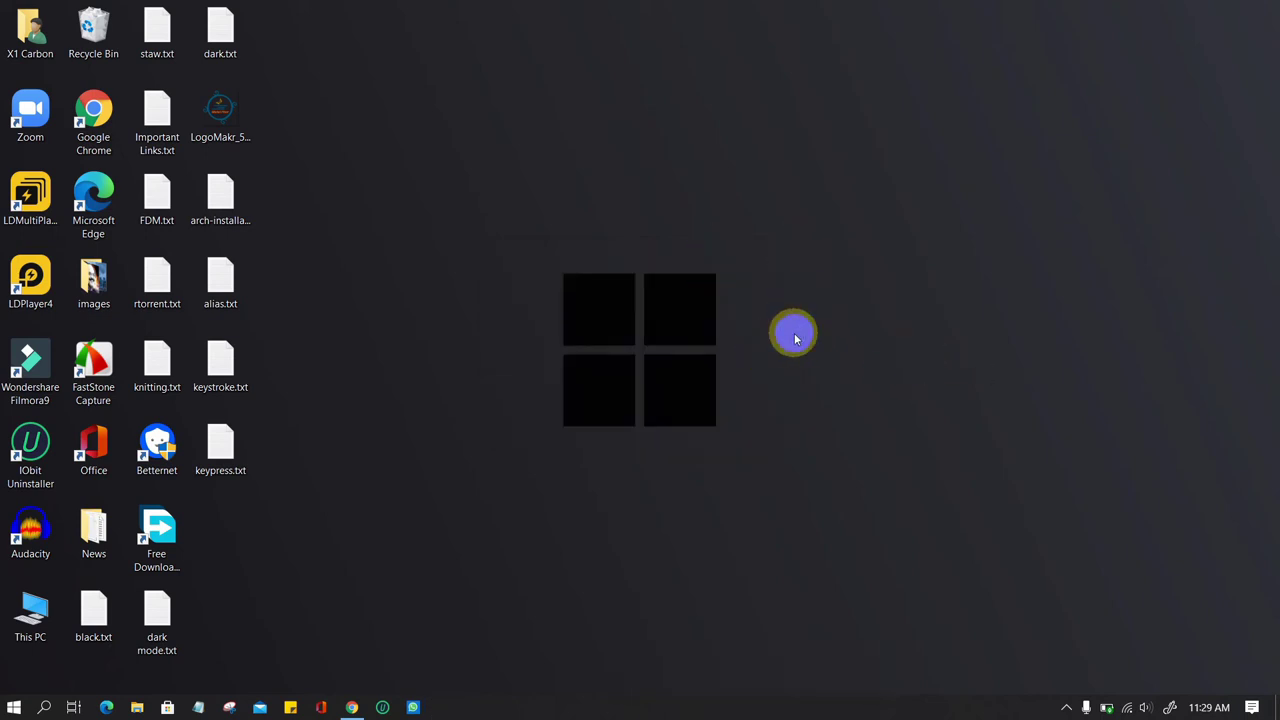
- Test letters, Shift, Caps Lock on and off, and Tab on the screen cast OSD
key(d)
key(h)
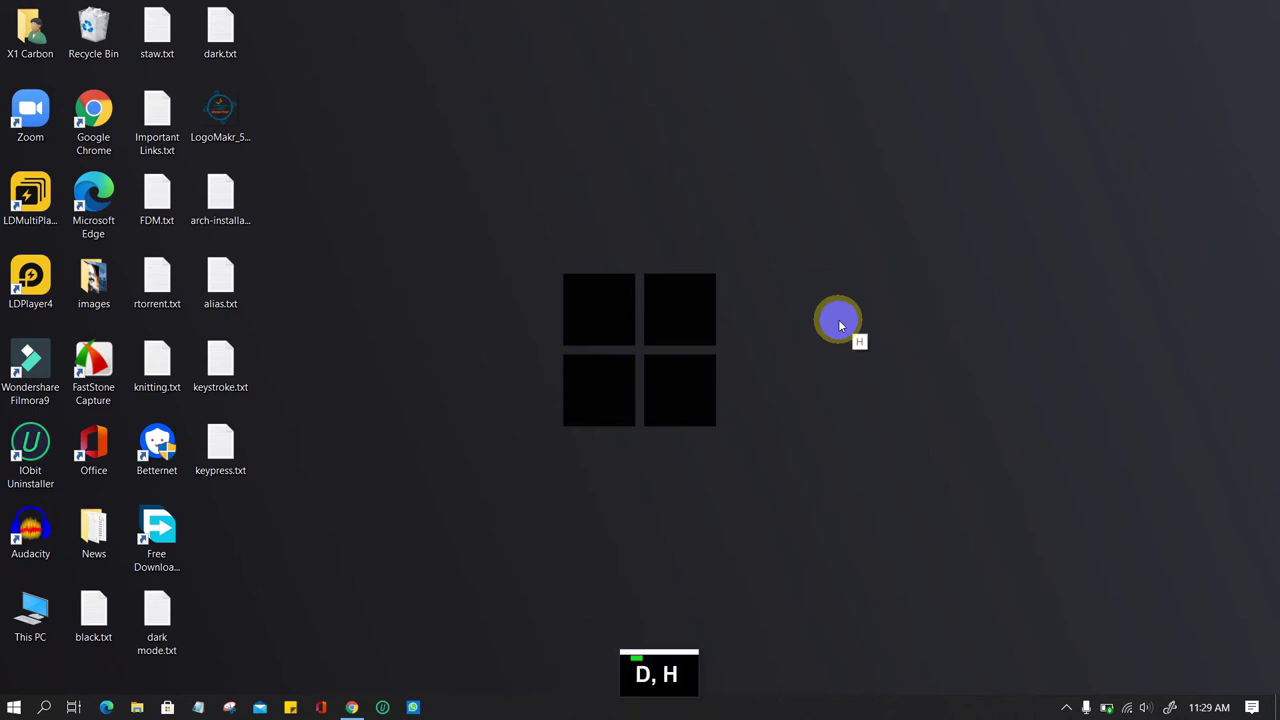
key(space)
key(f)
key(shift)
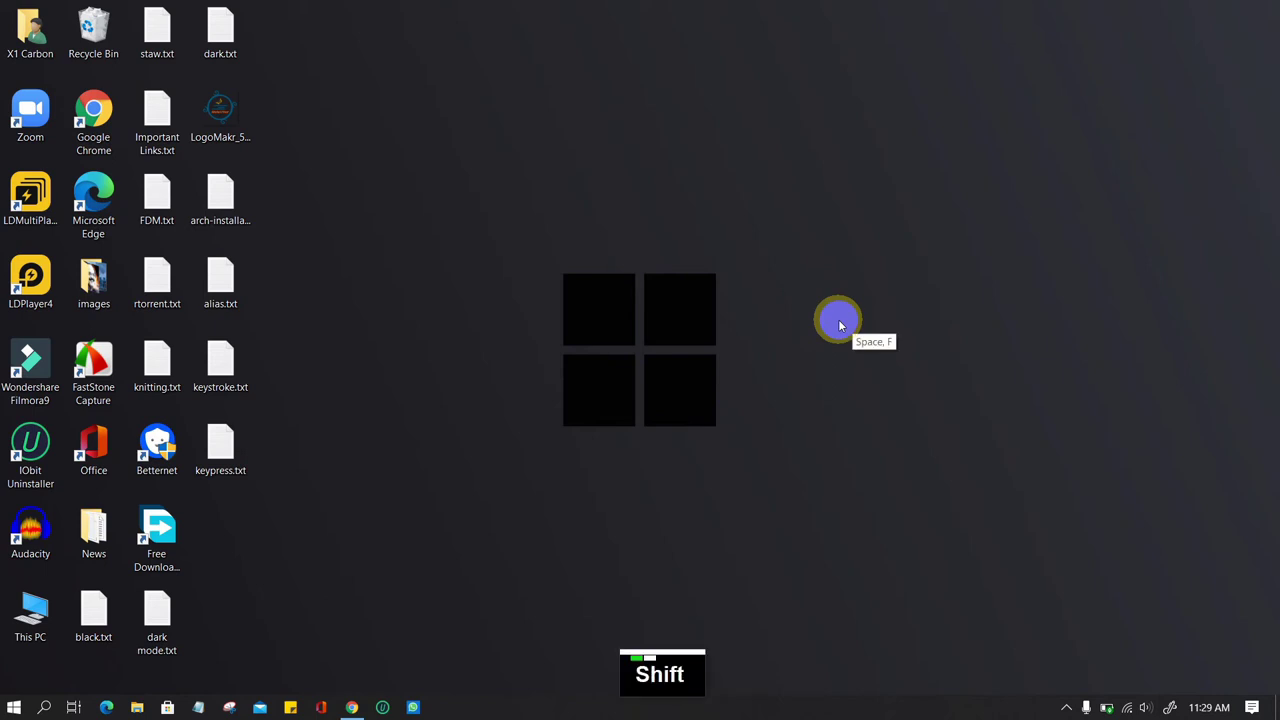
key(Caps_Lock)
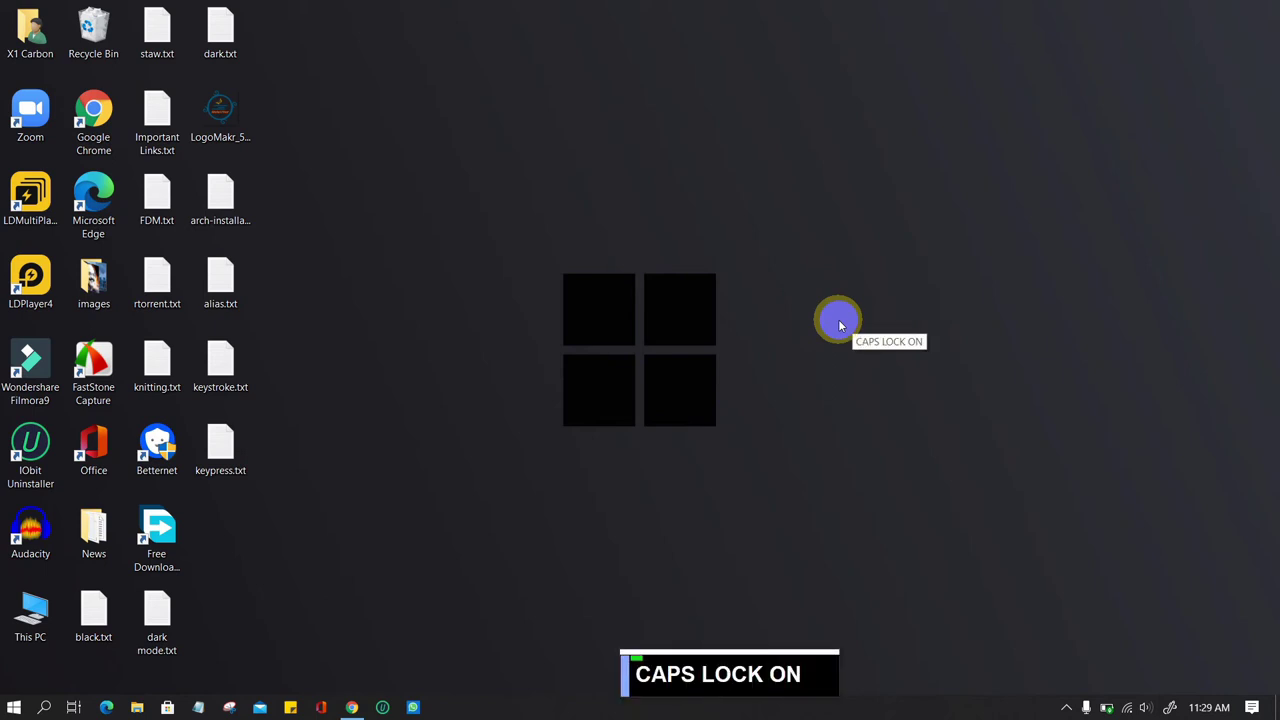
key(Caps_Lock)
key(Tab)
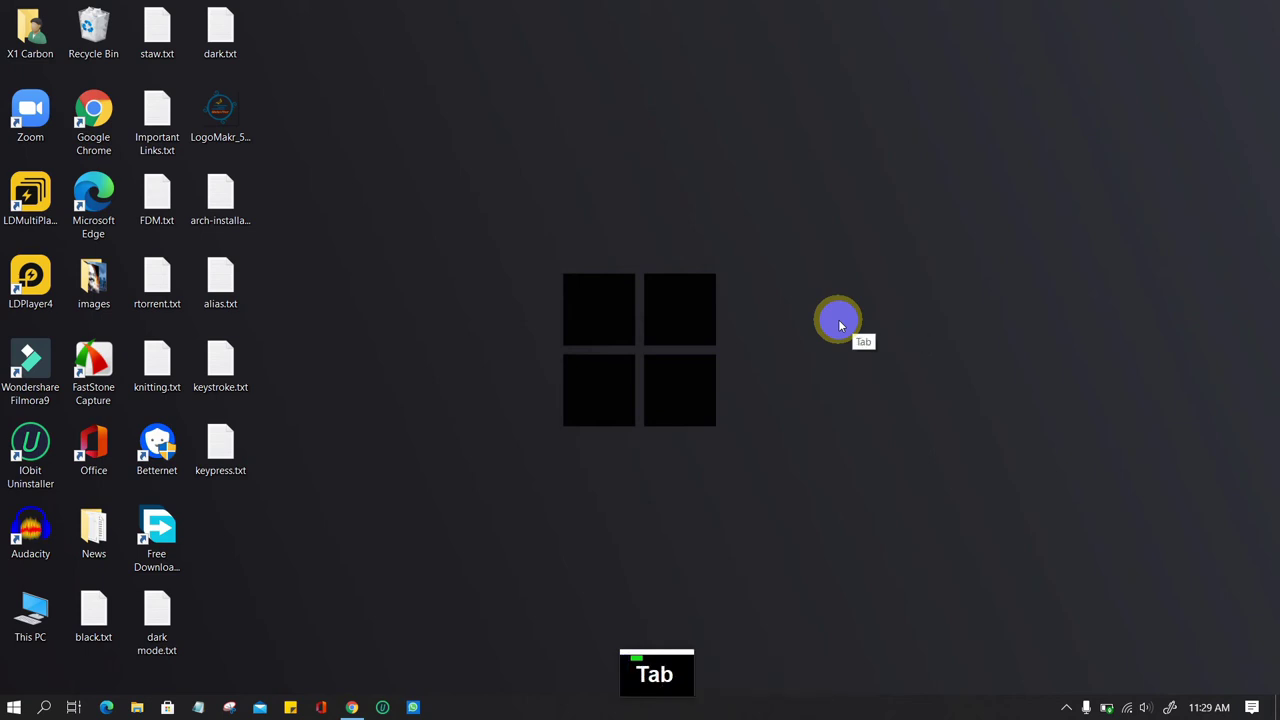
- Type more test letters and spaces, then press Alt, Space and Alt+F
key(f)
key(w)
key(i)
key(f)
key(space)
key(i)
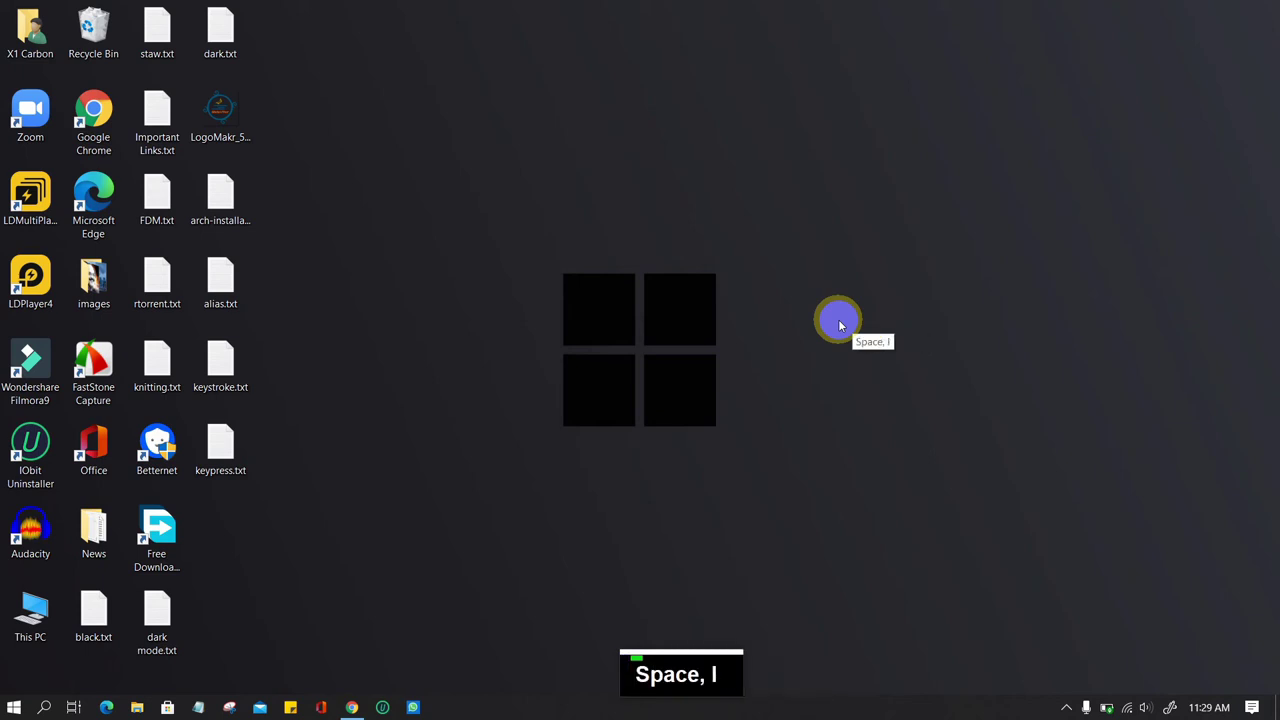
key(i)
key(space)
key(i)
key(i)
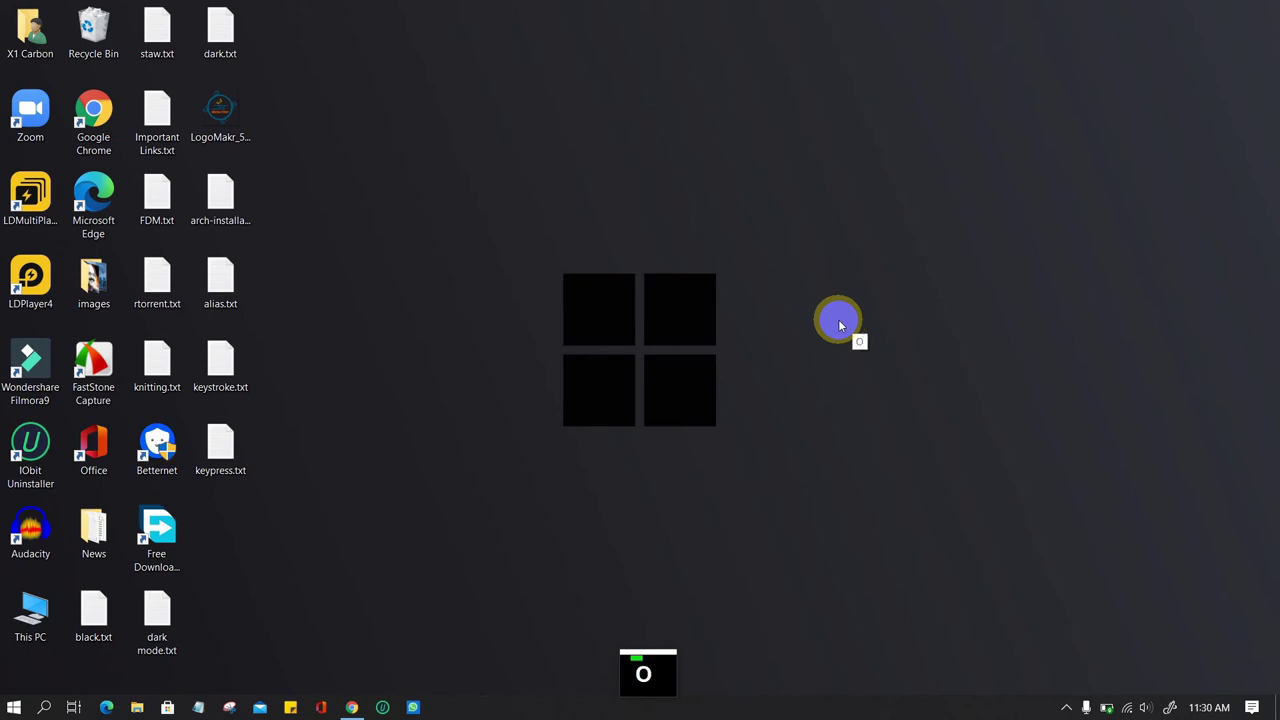
key(alt)
key(space)
key(alt+f)
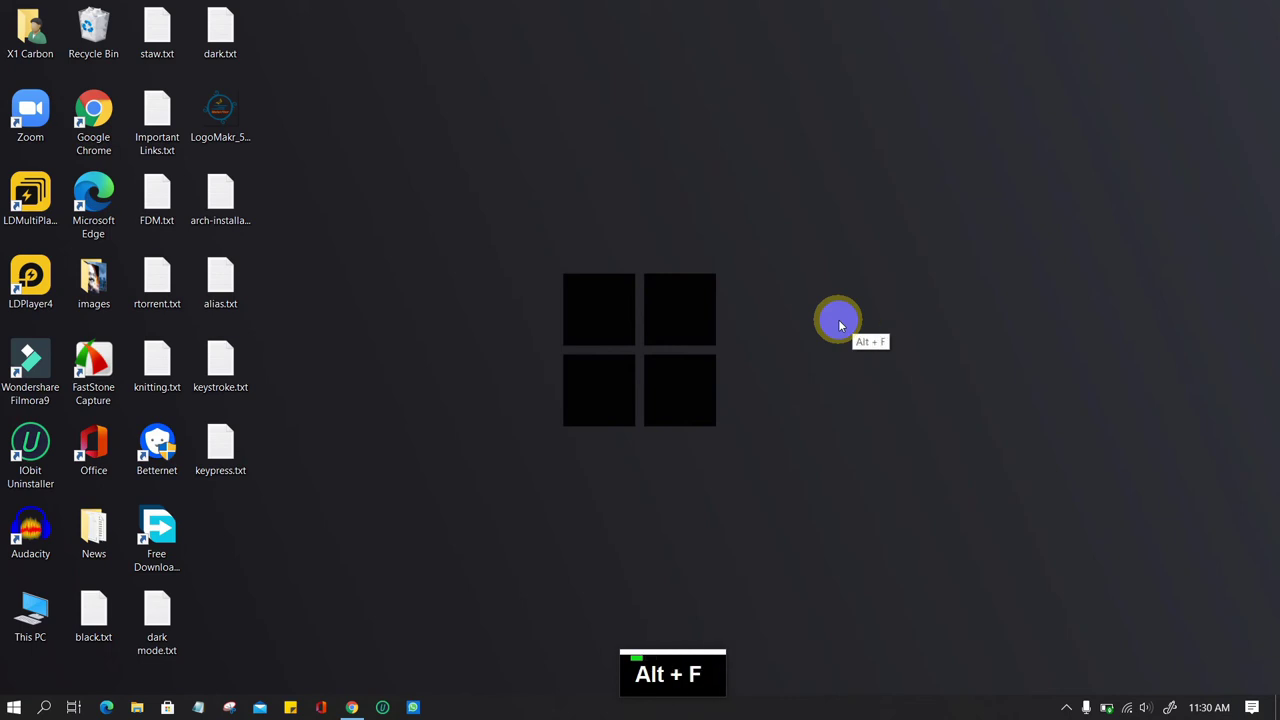
- Scroll the mouse wheel down and up repeatedly to show Wheel Up/Down counts
scroll(754, 295, down, 3)
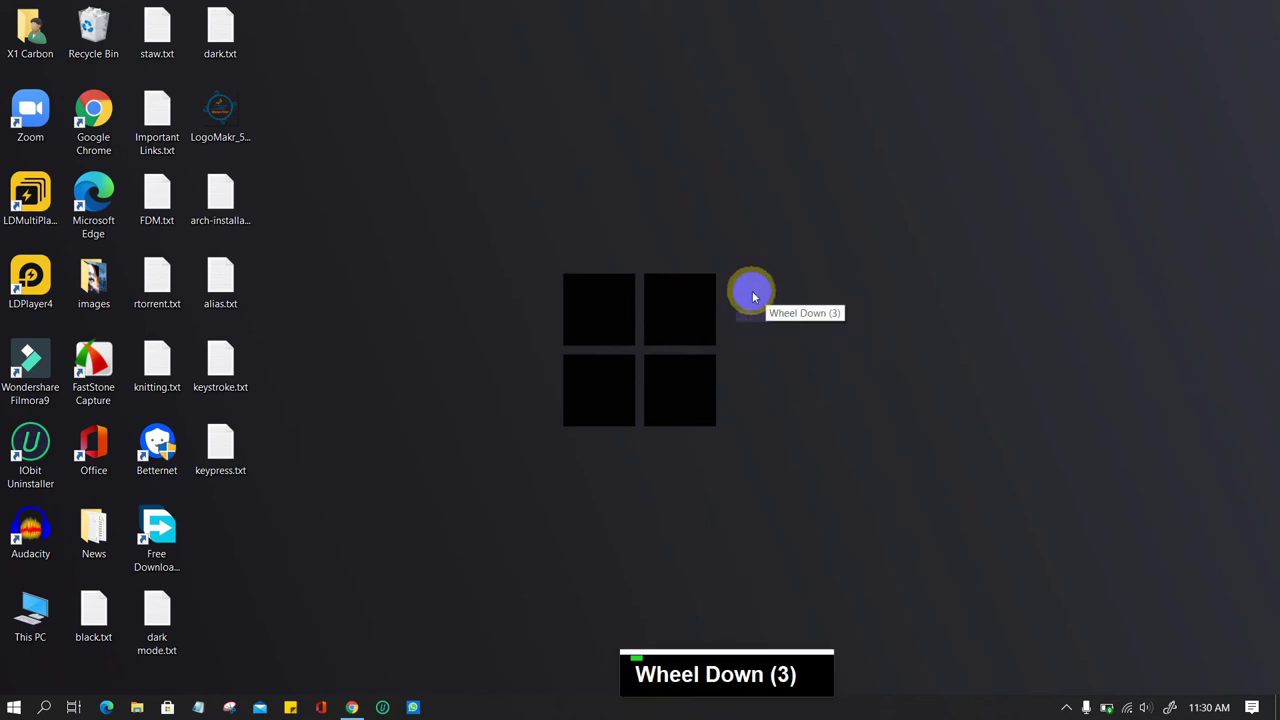
scroll(754, 295, down, 2)
scroll(754, 295, up, 3)
scroll(754, 295, up, 2)
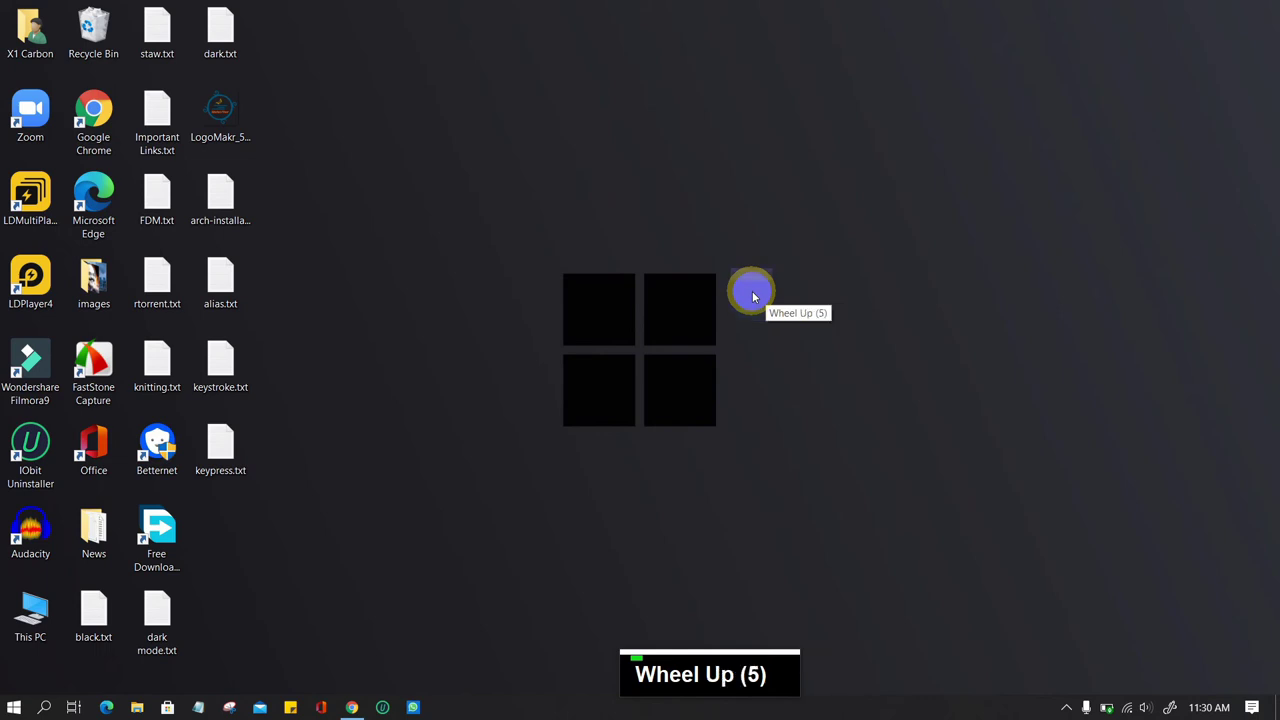
scroll(754, 296, up, 2)
scroll(754, 297, down, 2)
scroll(754, 297, down, 1)
scroll(754, 298, down, 2)
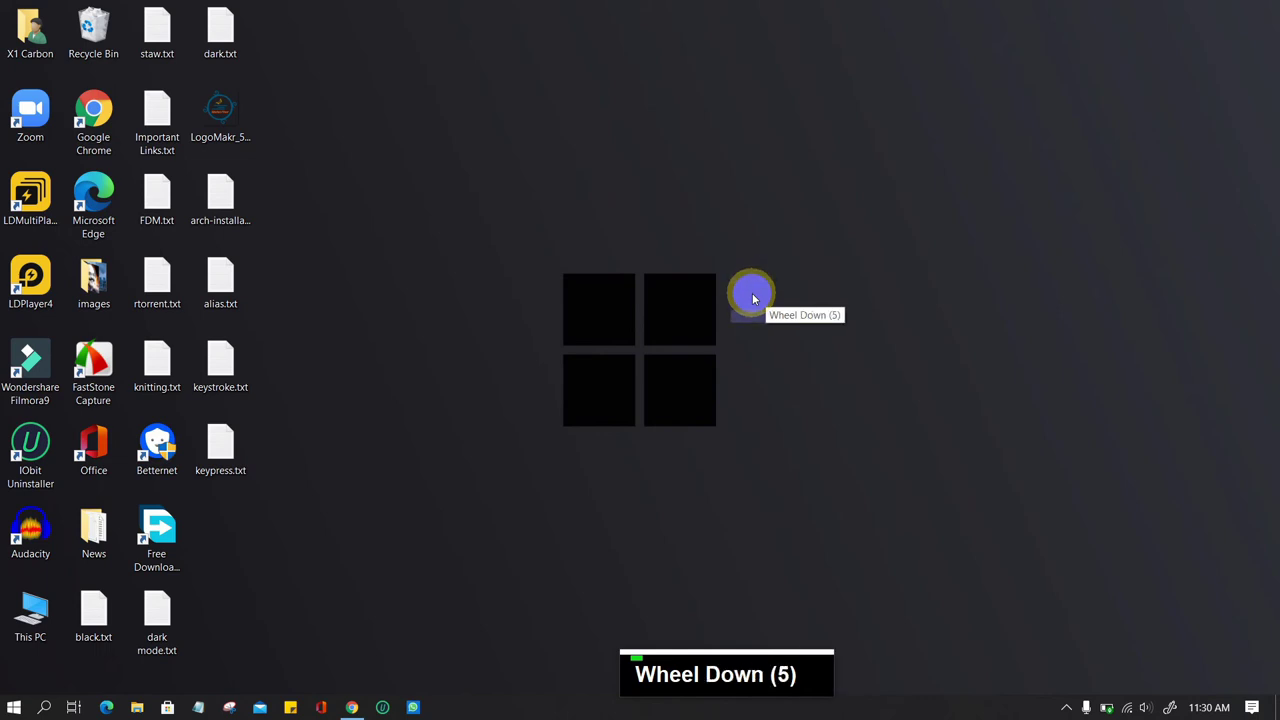
scroll(753, 304, down, 4)
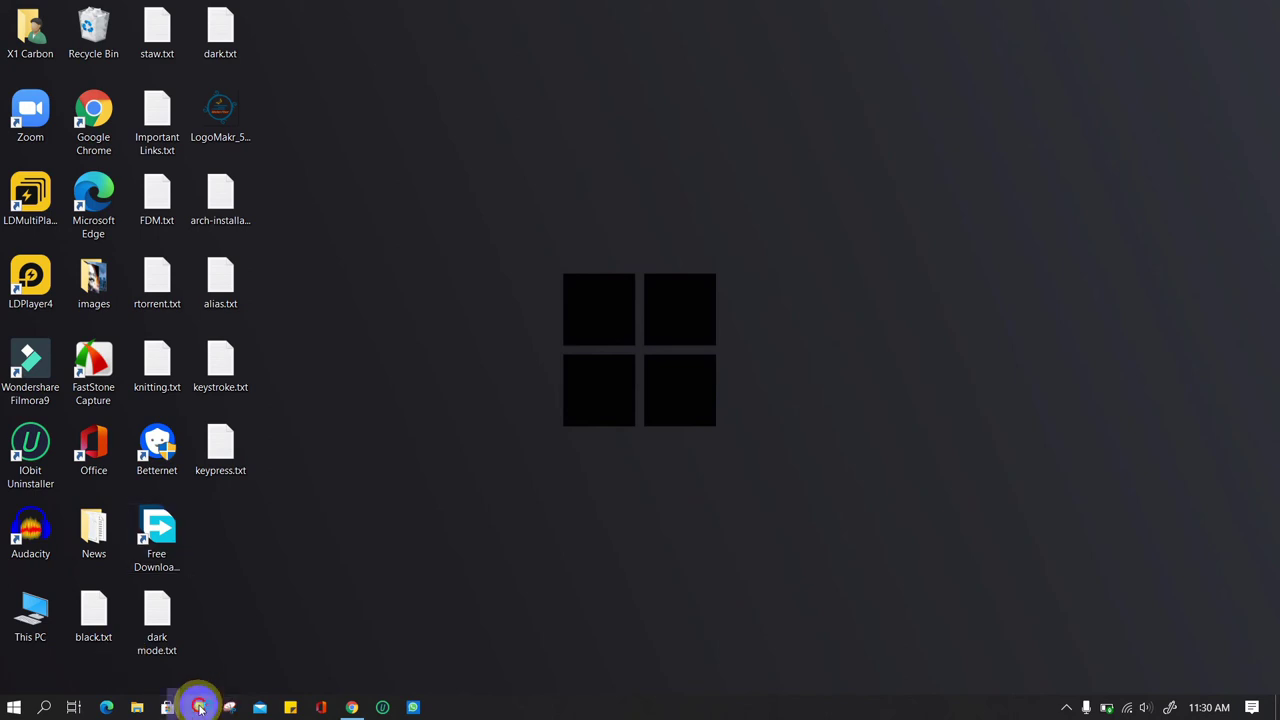
- In Notepad, type 'fjrif', then select all, copy and cut it
click(398, 537)
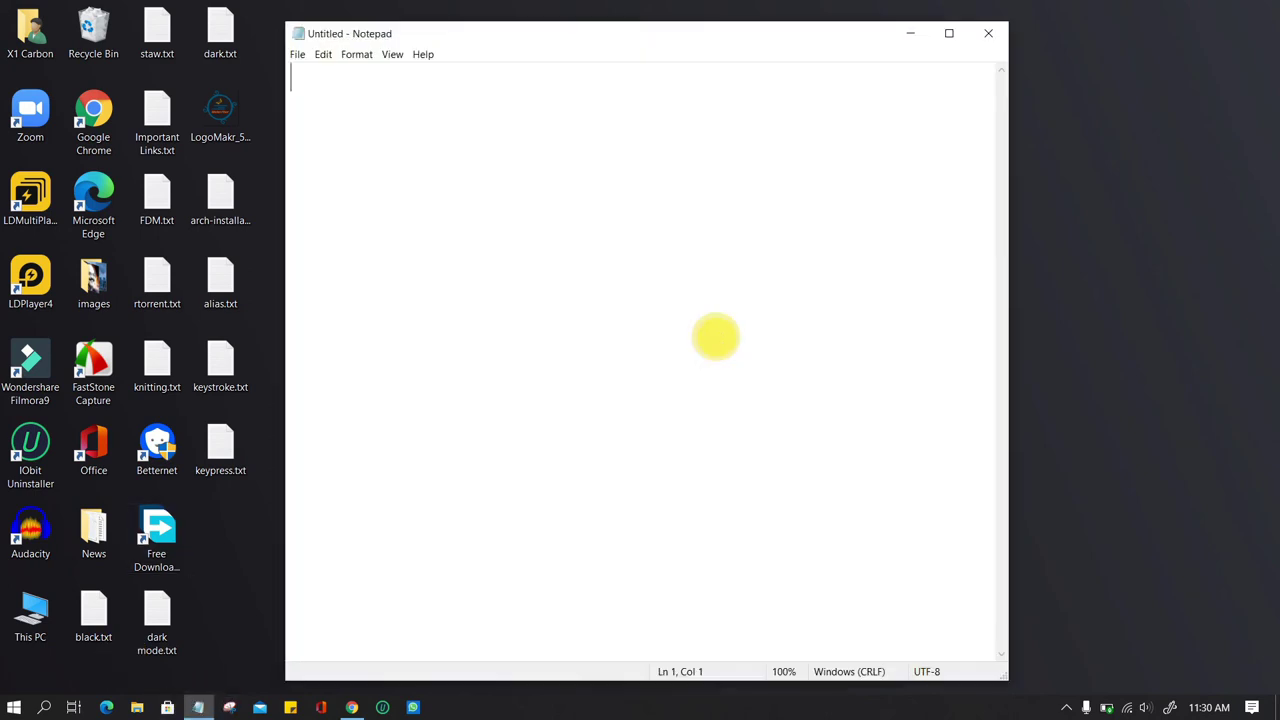
text(fjrif)
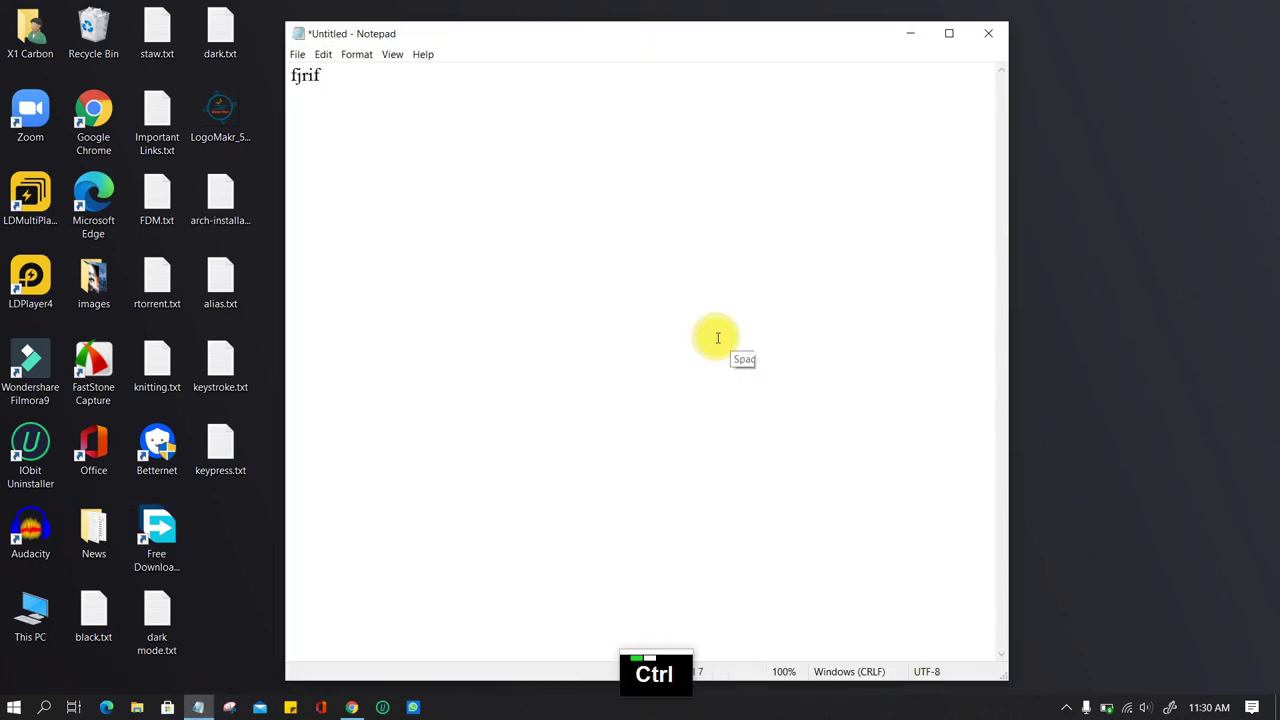
key(ctrl+a)
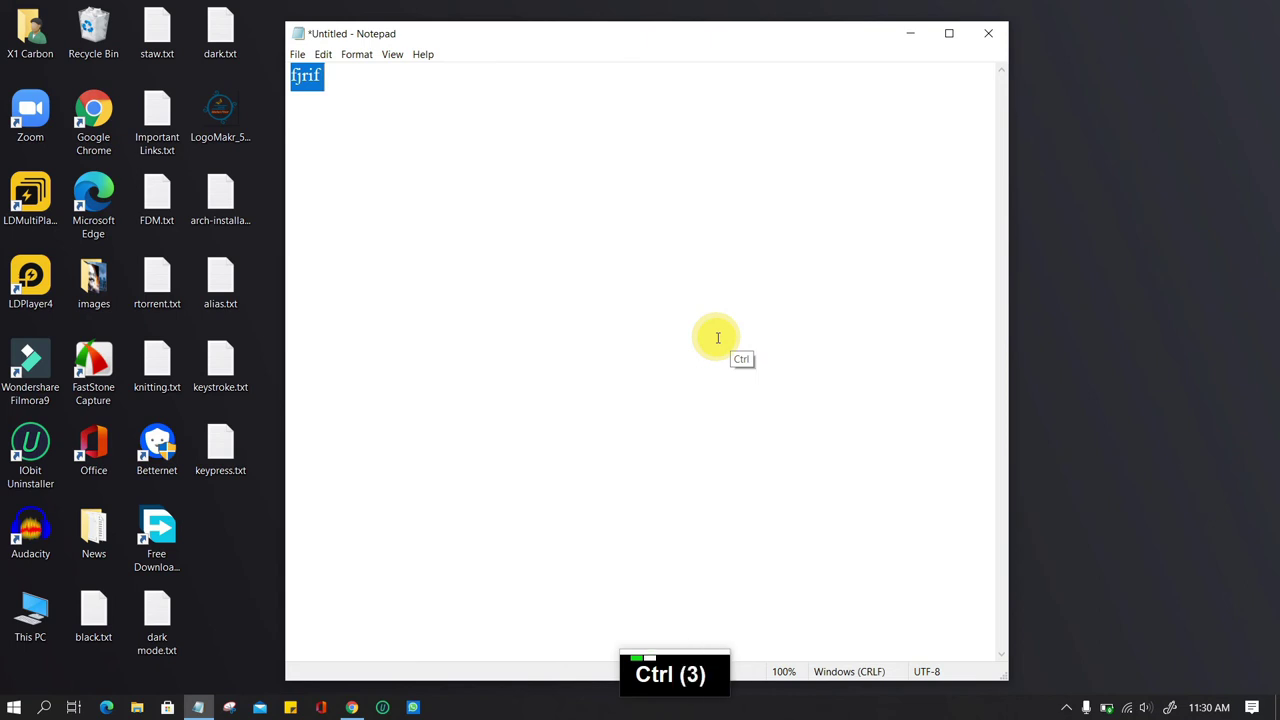
key(ctrl+c)
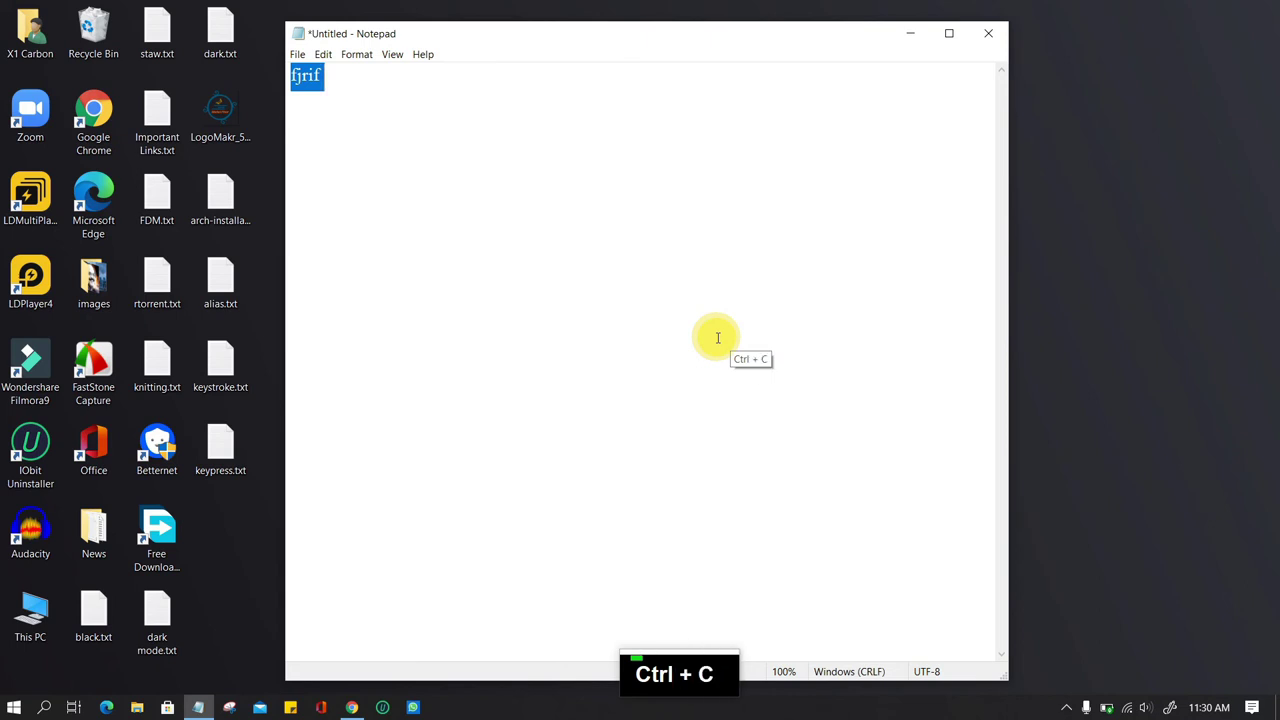
key(ctrl+x)
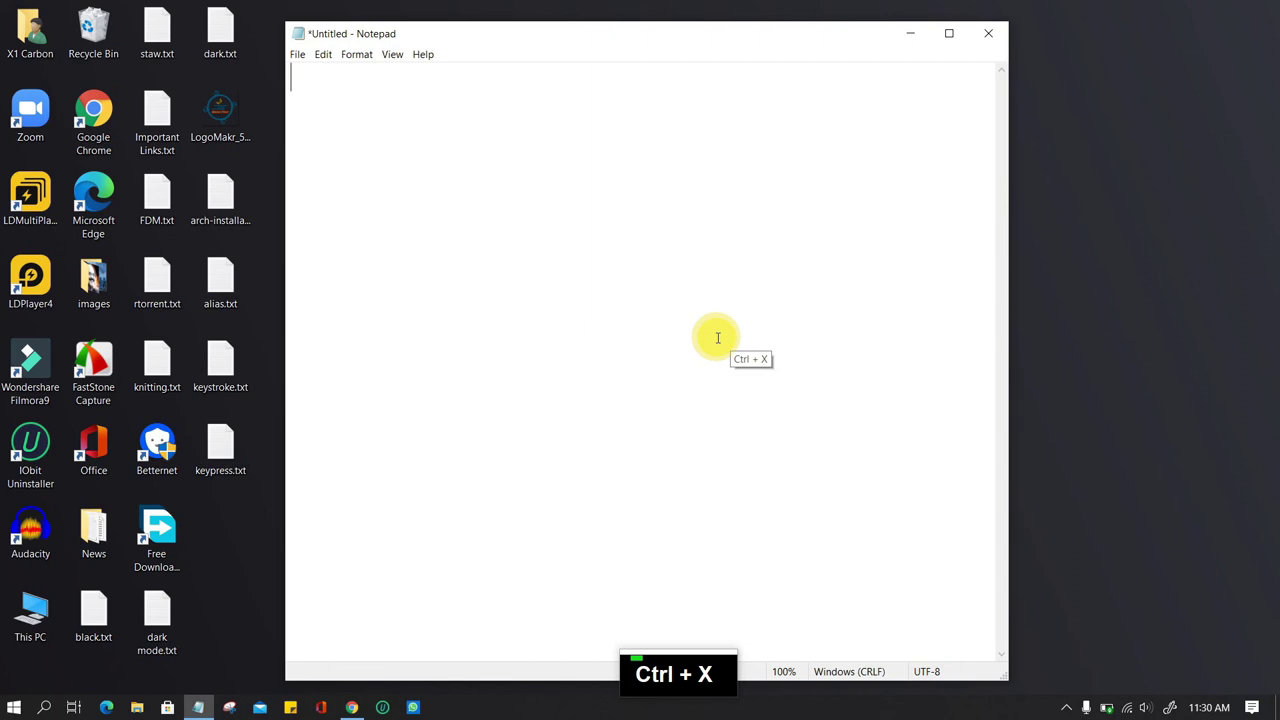